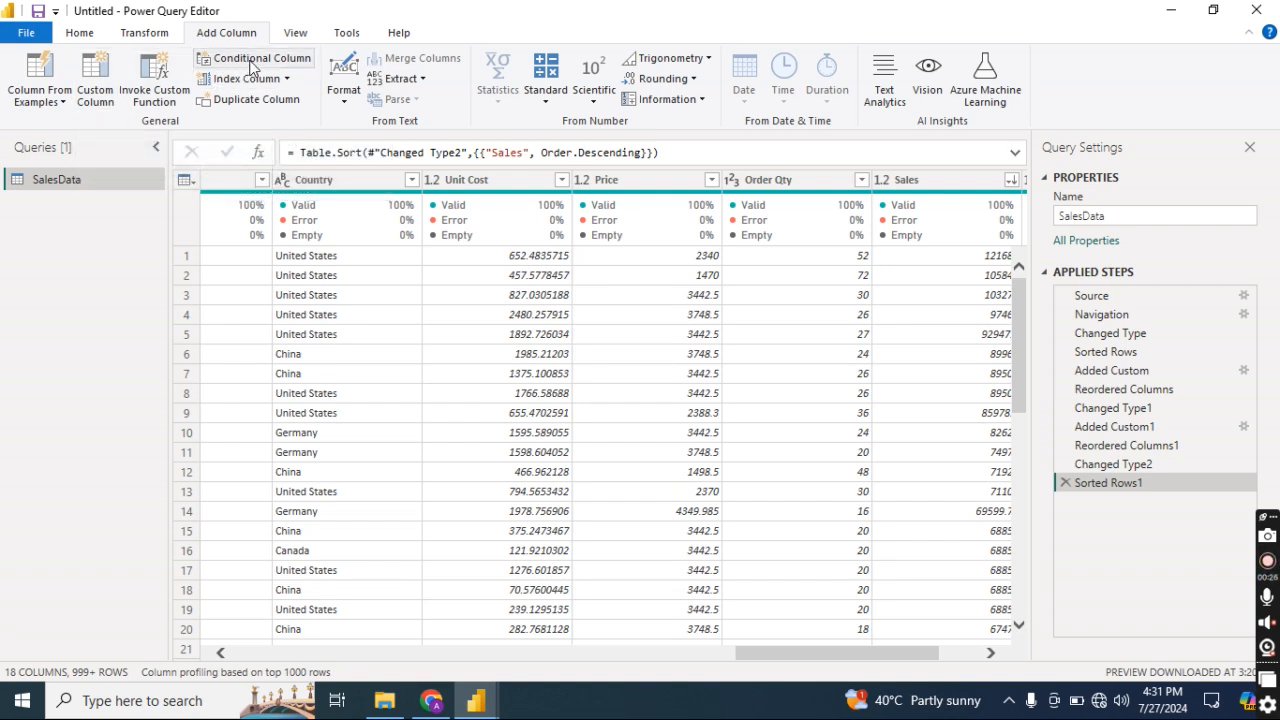
Sort the table by the Sales column ascending and back to descending to examine its lowest and highest values.
{"action": "scroll", "coordinate": [815, 662], "scroll_direction": "right", "scroll_amount": 1}
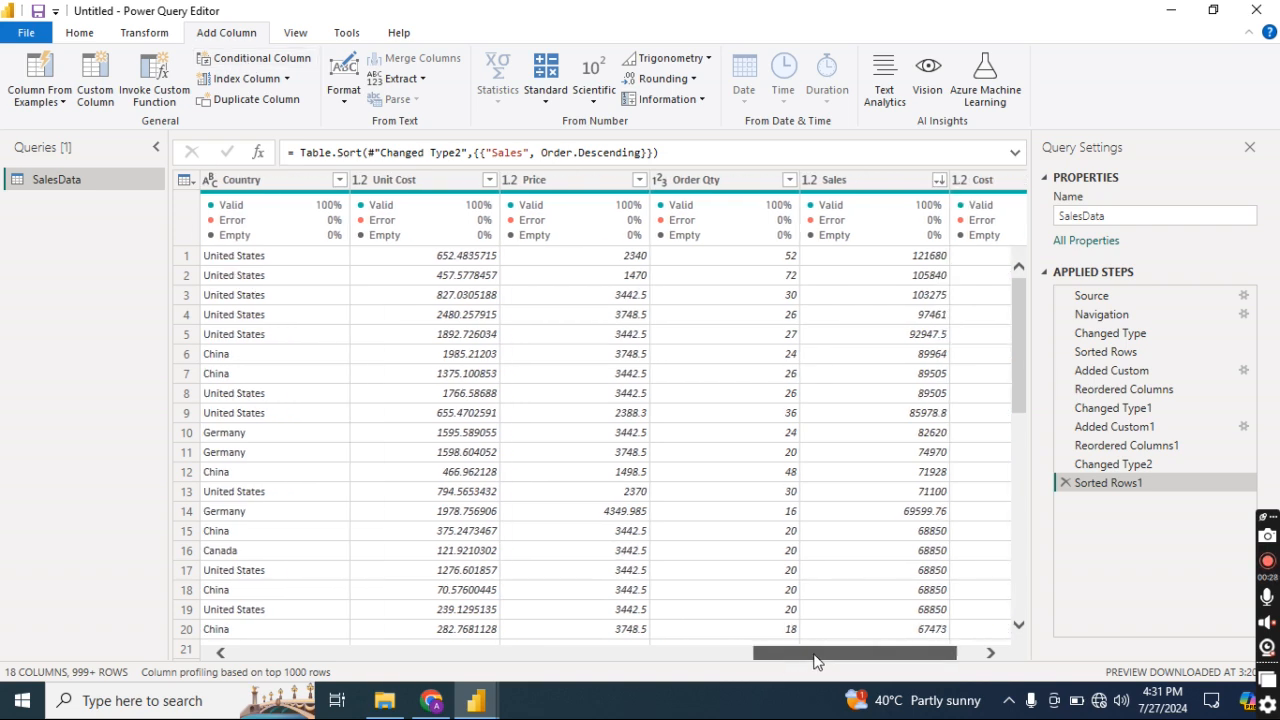
{"action": "left_click_drag", "start_coordinate": [815, 662], "coordinate": [838, 662]}
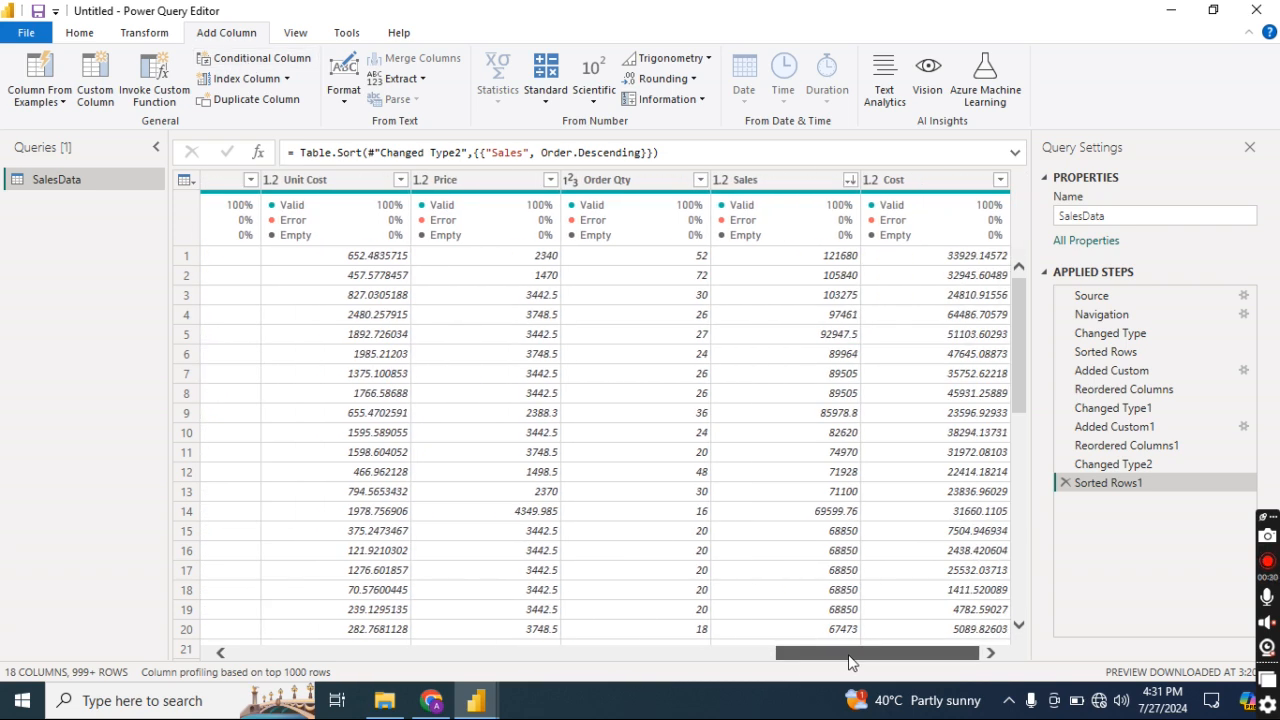
{"action": "left_click", "coordinate": [765, 185]}
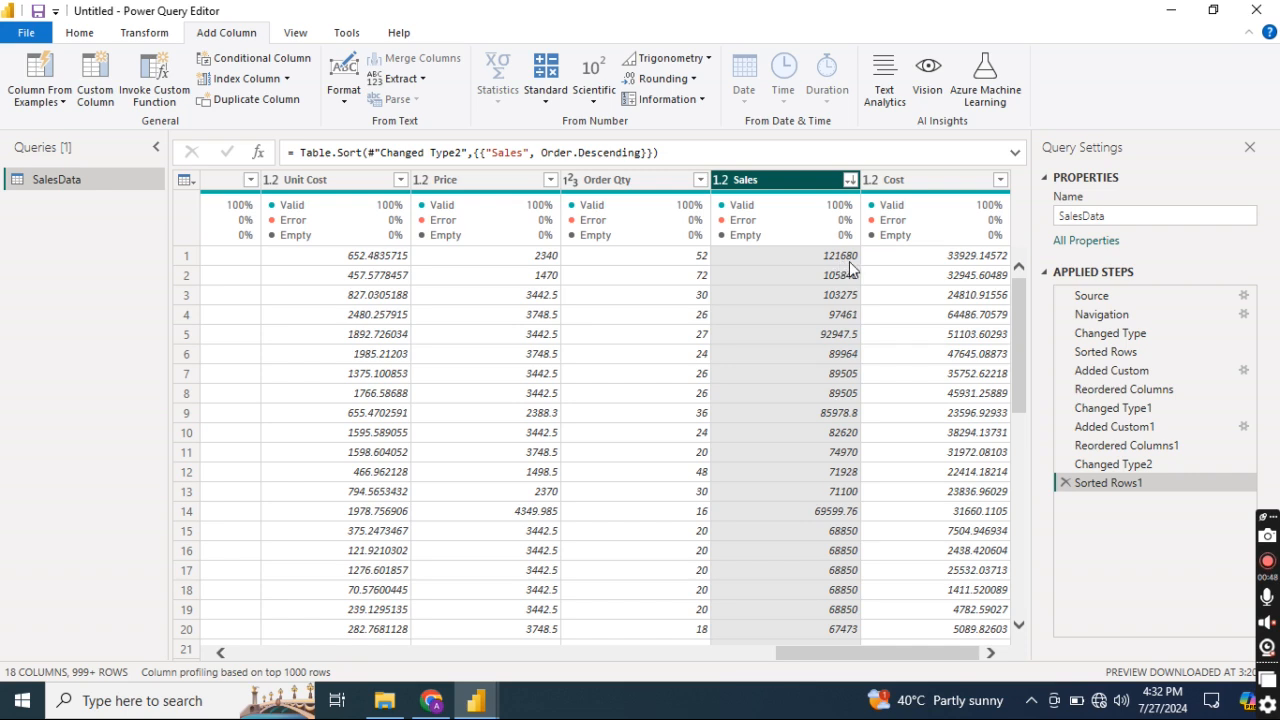
{"action": "left_click", "coordinate": [95, 34]}
{"action": "left_click", "coordinate": [733, 58]}
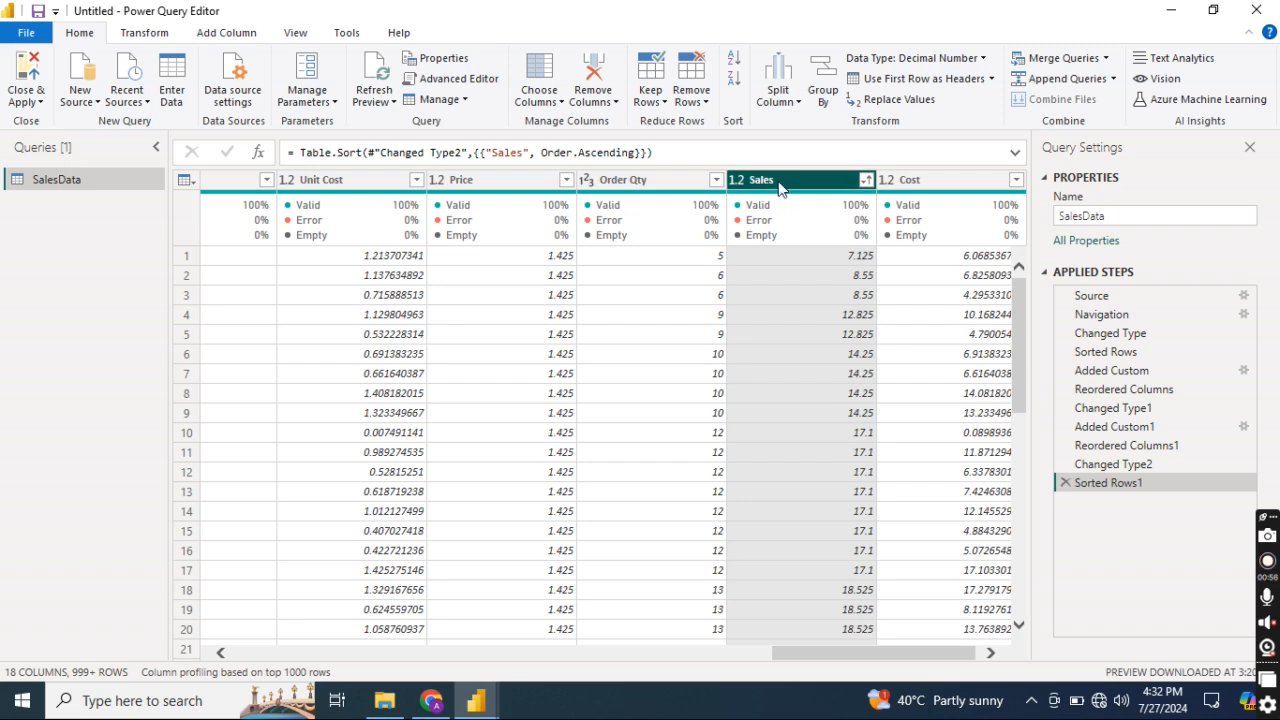
{"action": "left_click", "coordinate": [736, 80]}
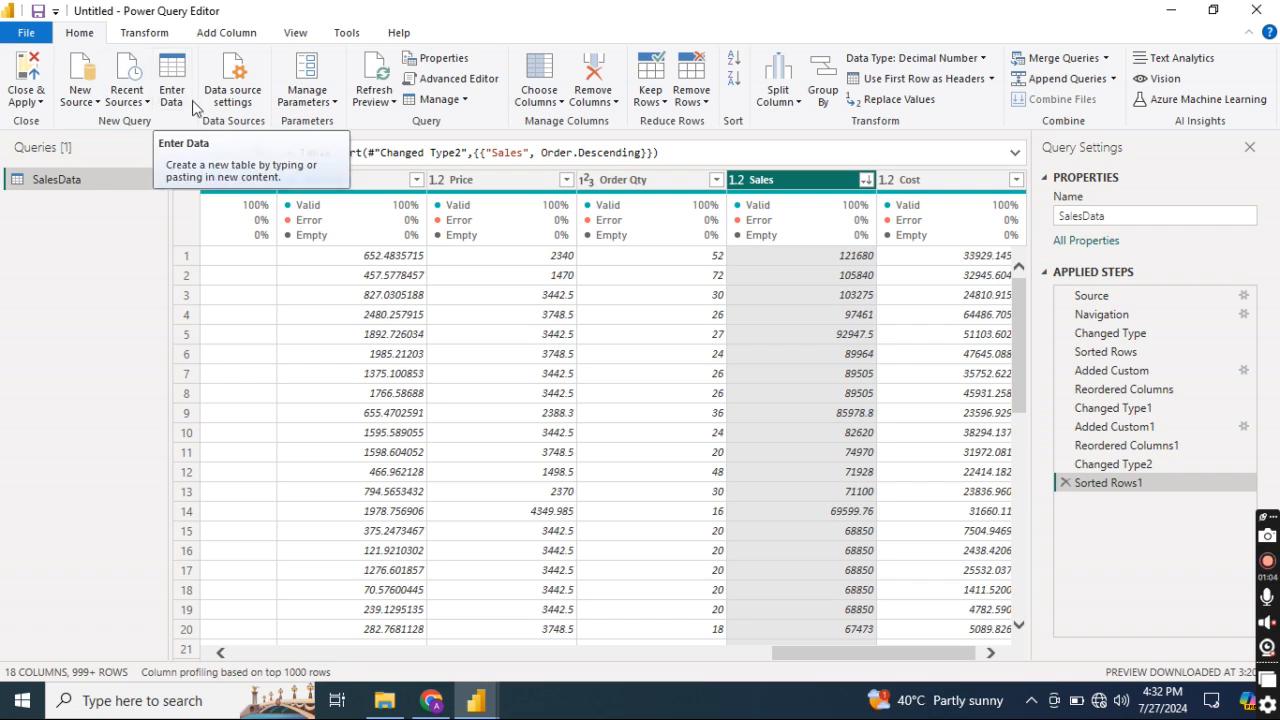
Start a custom column and begin its formula with the condition if [Sales] < 50000.
{"action": "left_click", "coordinate": [220, 33]}
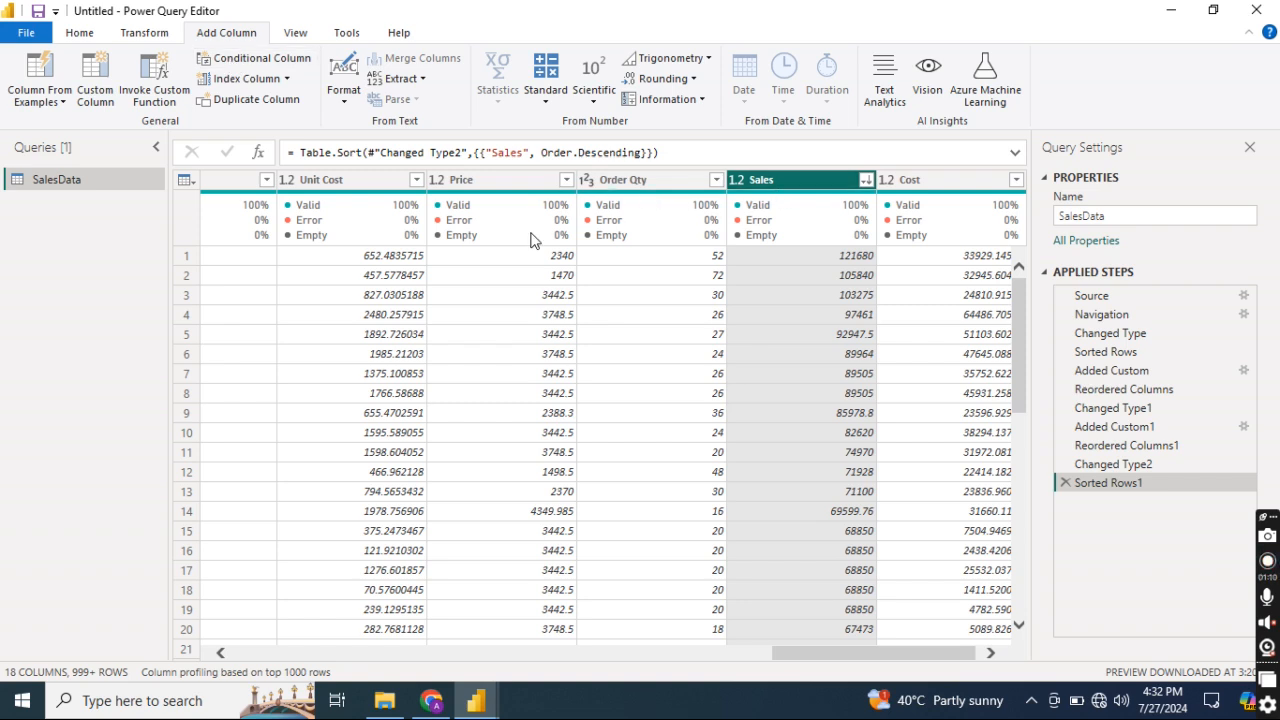
{"action": "left_click", "coordinate": [97, 70]}
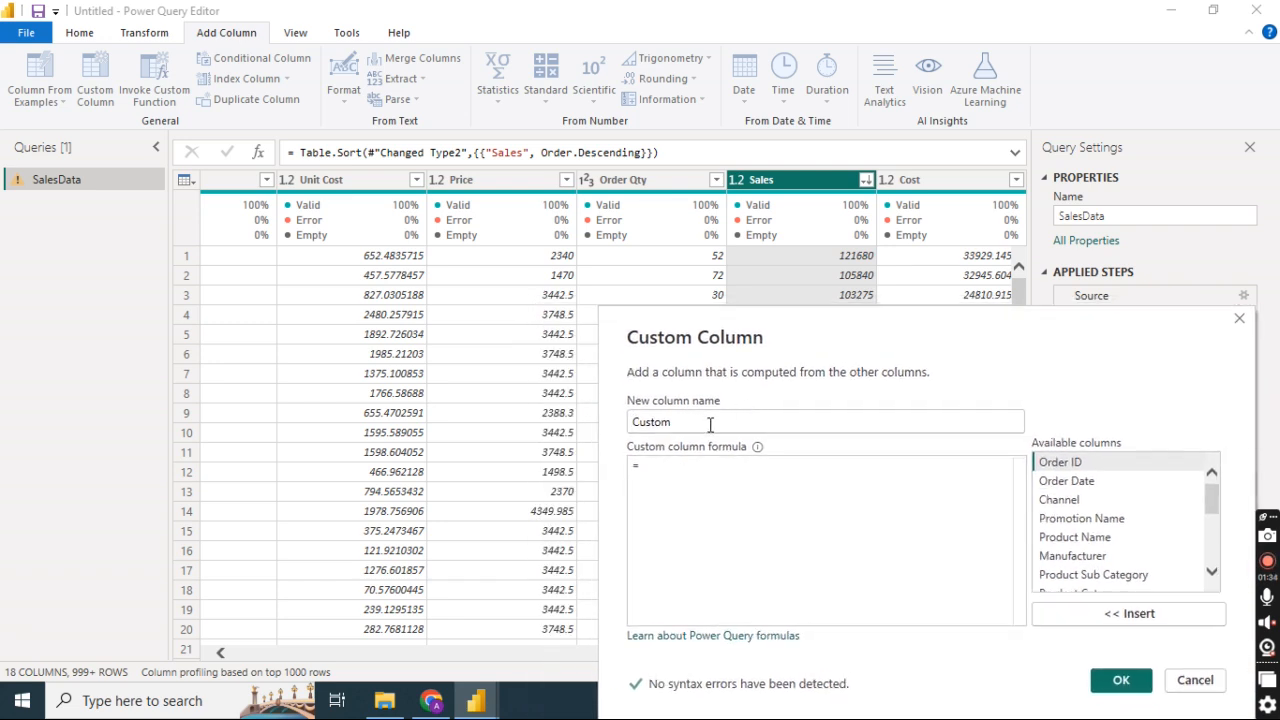
{"action": "left_click", "coordinate": [672, 464]}
{"action": "type", "text": "if sale"}
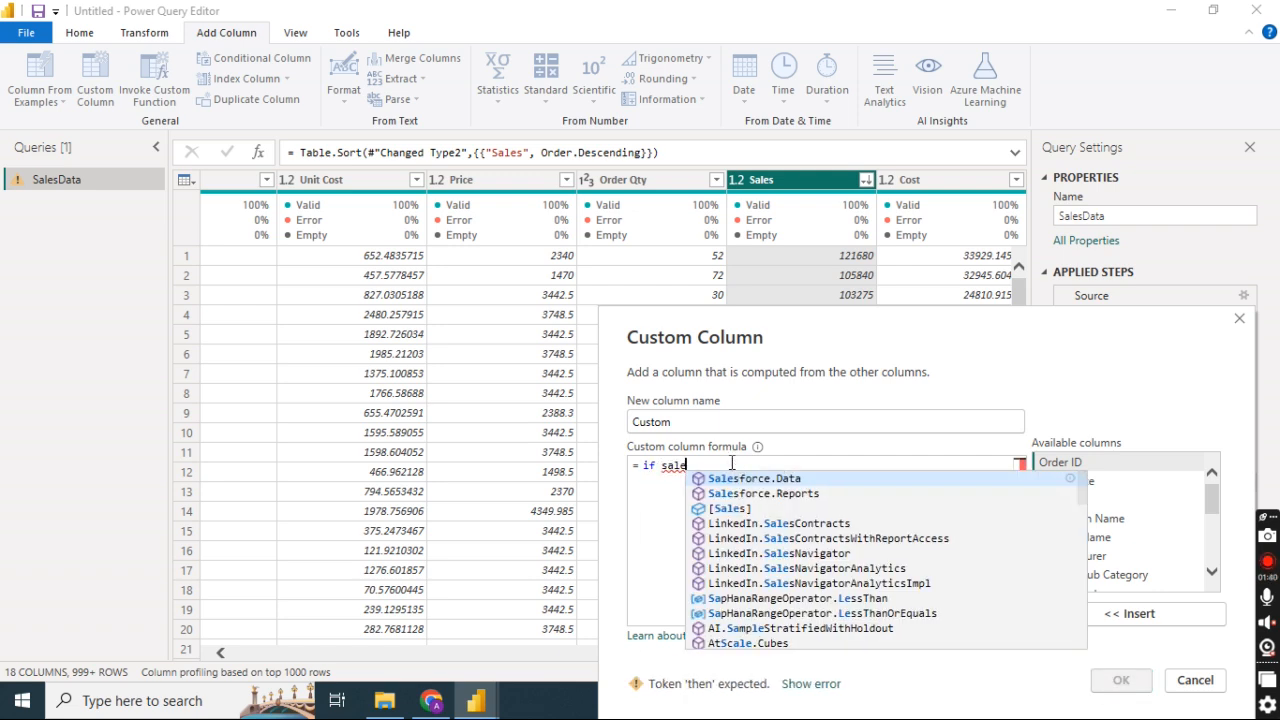
{"action": "key", "text": "Down"}
{"action": "key", "text": "Down"}
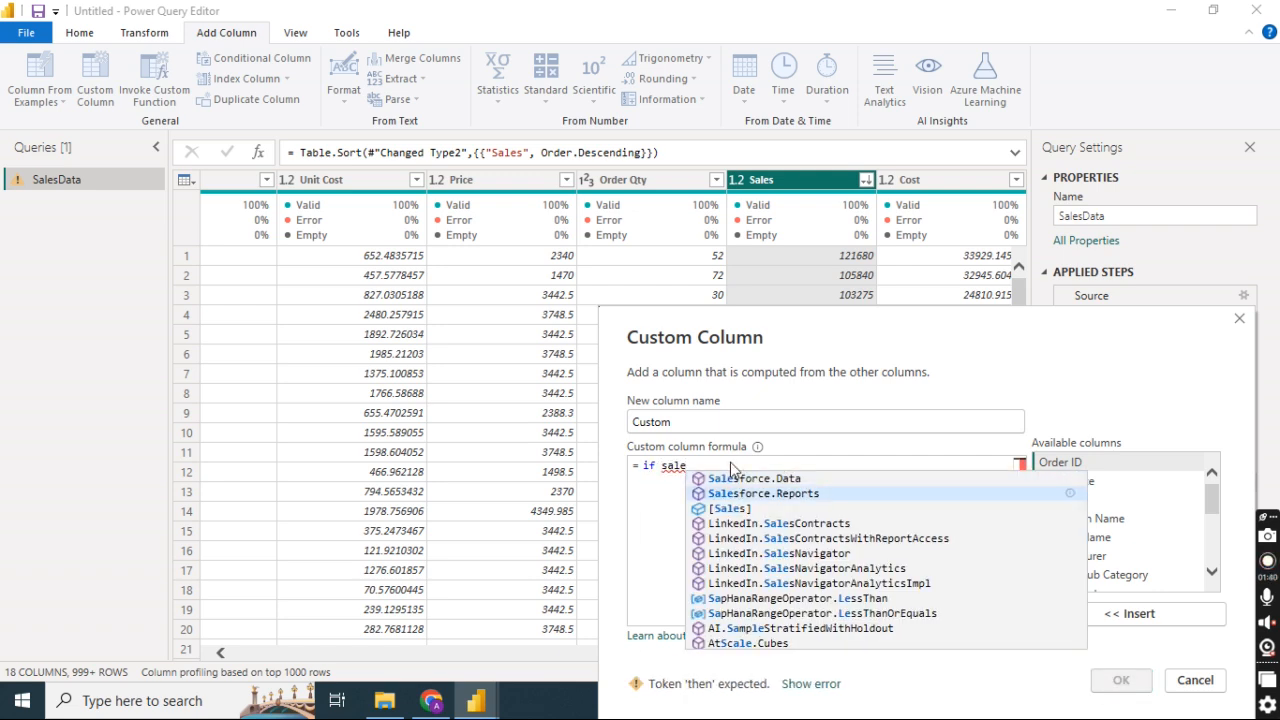
{"action": "key", "text": "Return"}
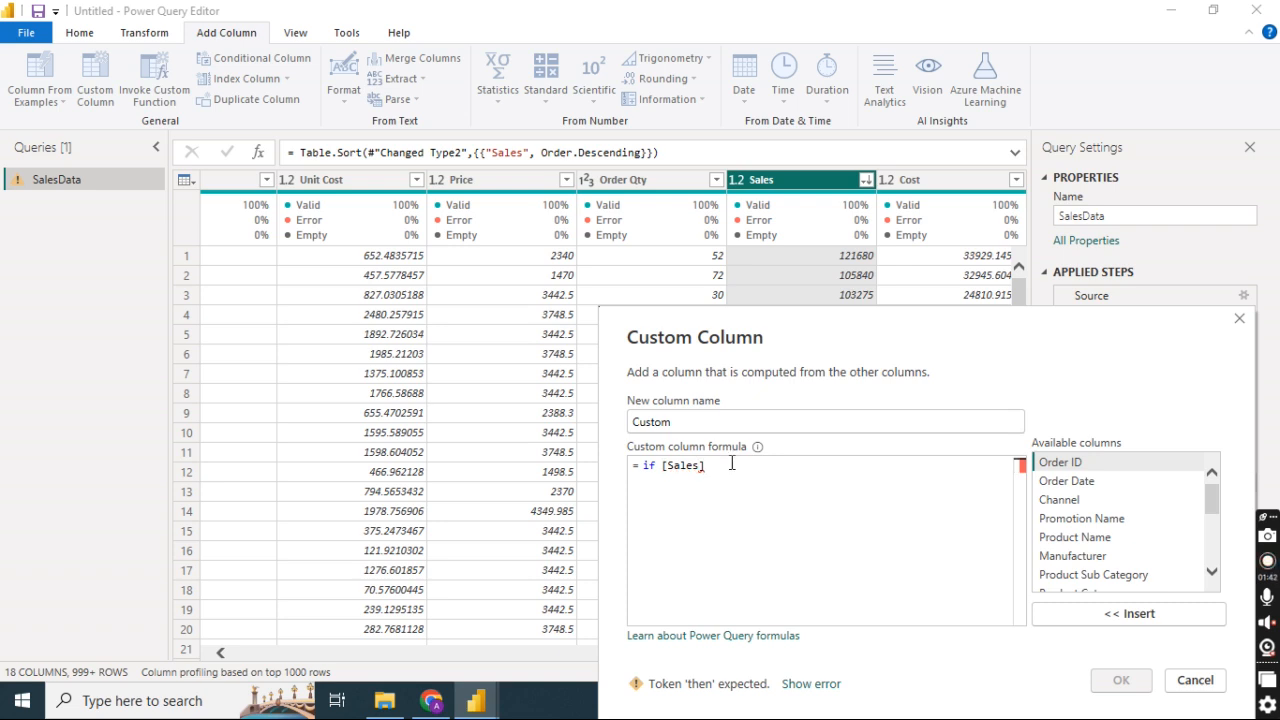
{"action": "type", "text": "< 5000"}
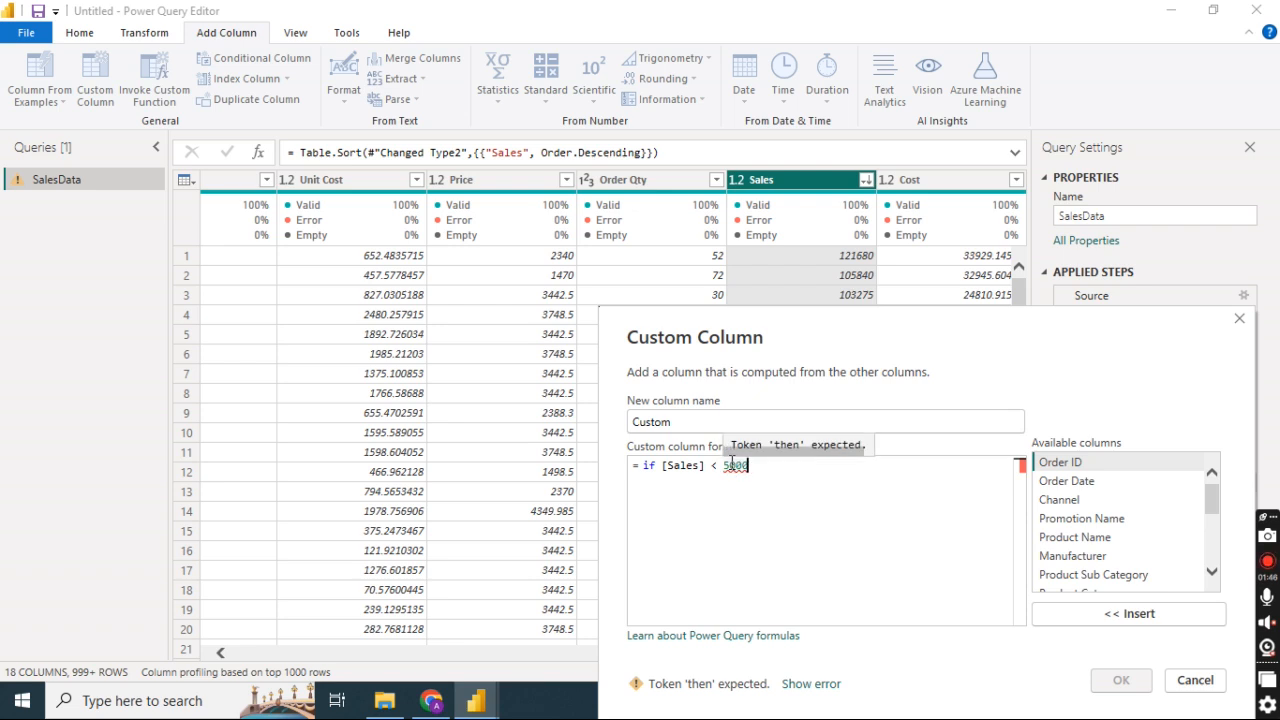
{"action": "type", "text": "0"}
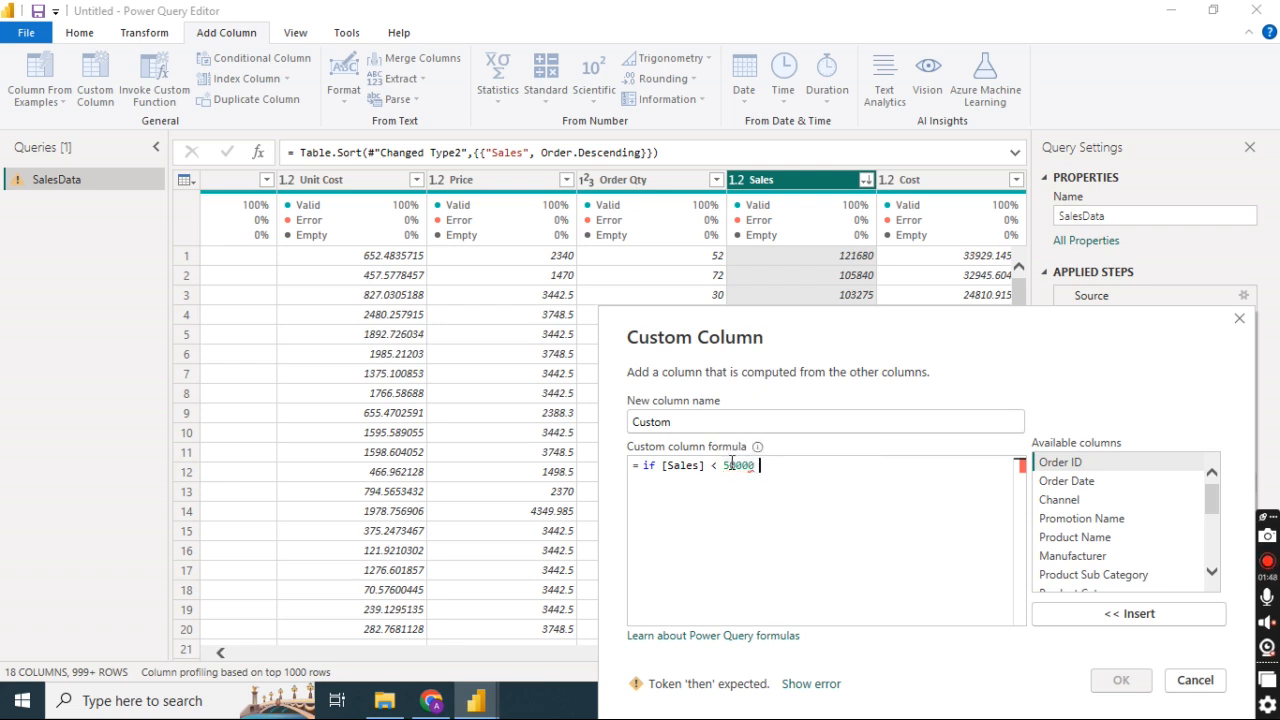
Complete the first condition of the formula with then "Low Sales".
{"action": "type", "text": " then "}
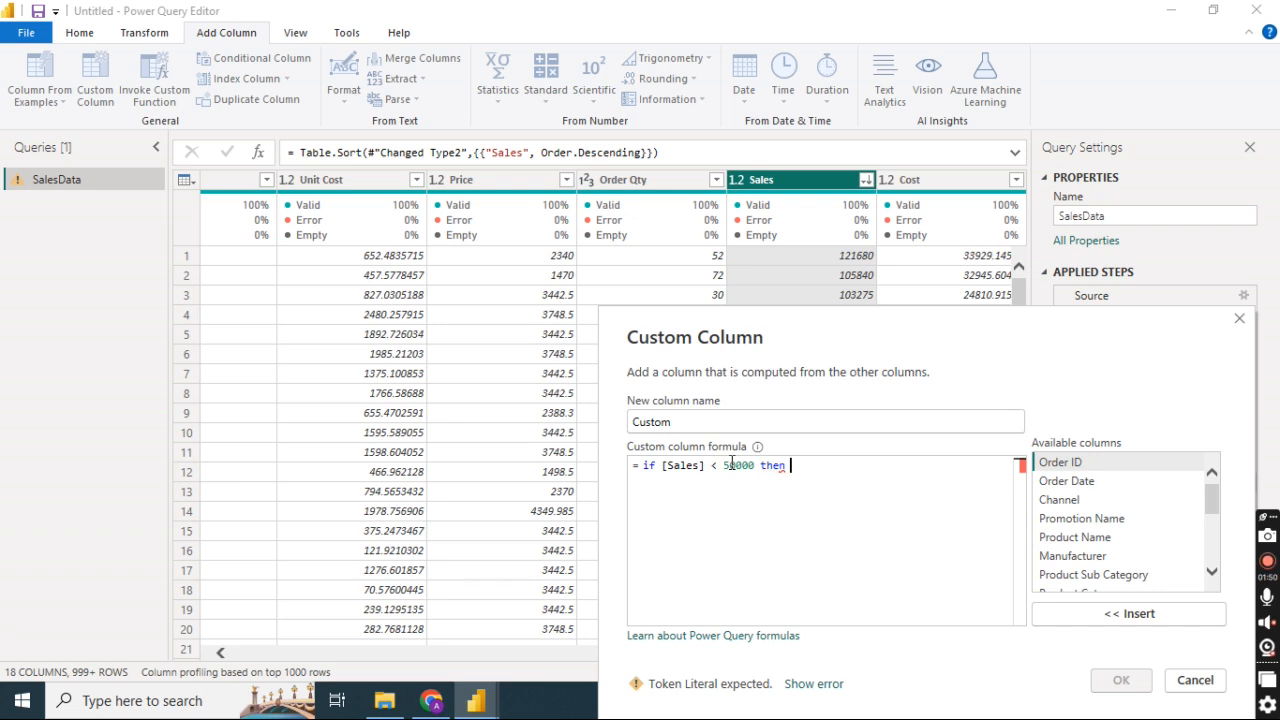
{"action": "type", "text": "\"Low Sla"}
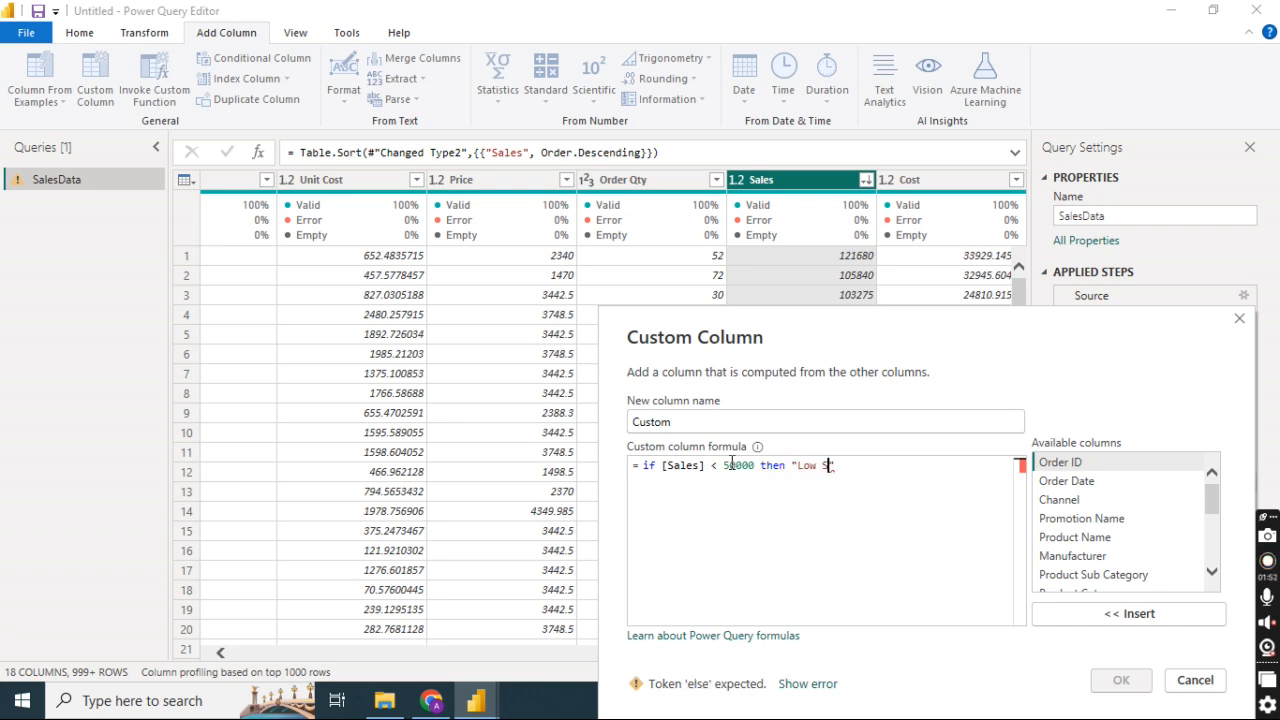
{"action": "key", "text": "BackSpace"}
{"action": "key", "text": "BackSpace"}
{"action": "type", "text": "ales"}
{"action": "key", "text": "Return"}
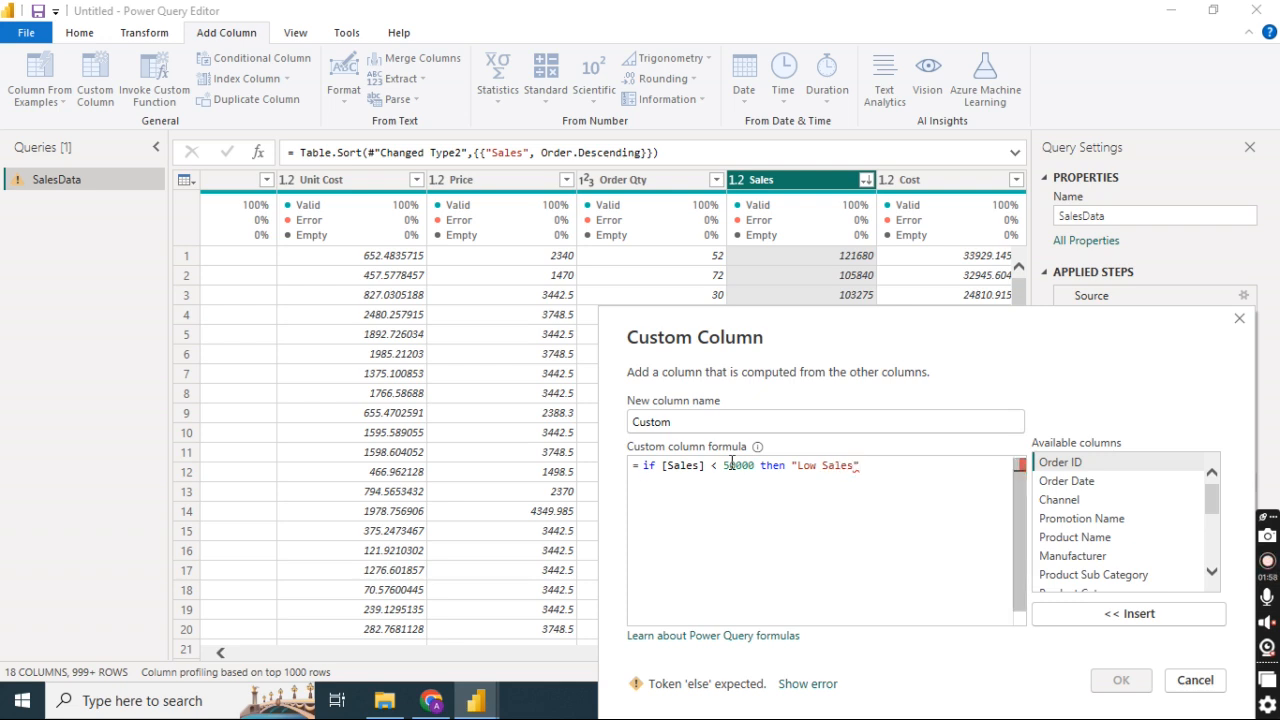
Add a second line to the formula with the condition else if [Sales] <= 100000 then.
{"action": "type", "text": "else if "}
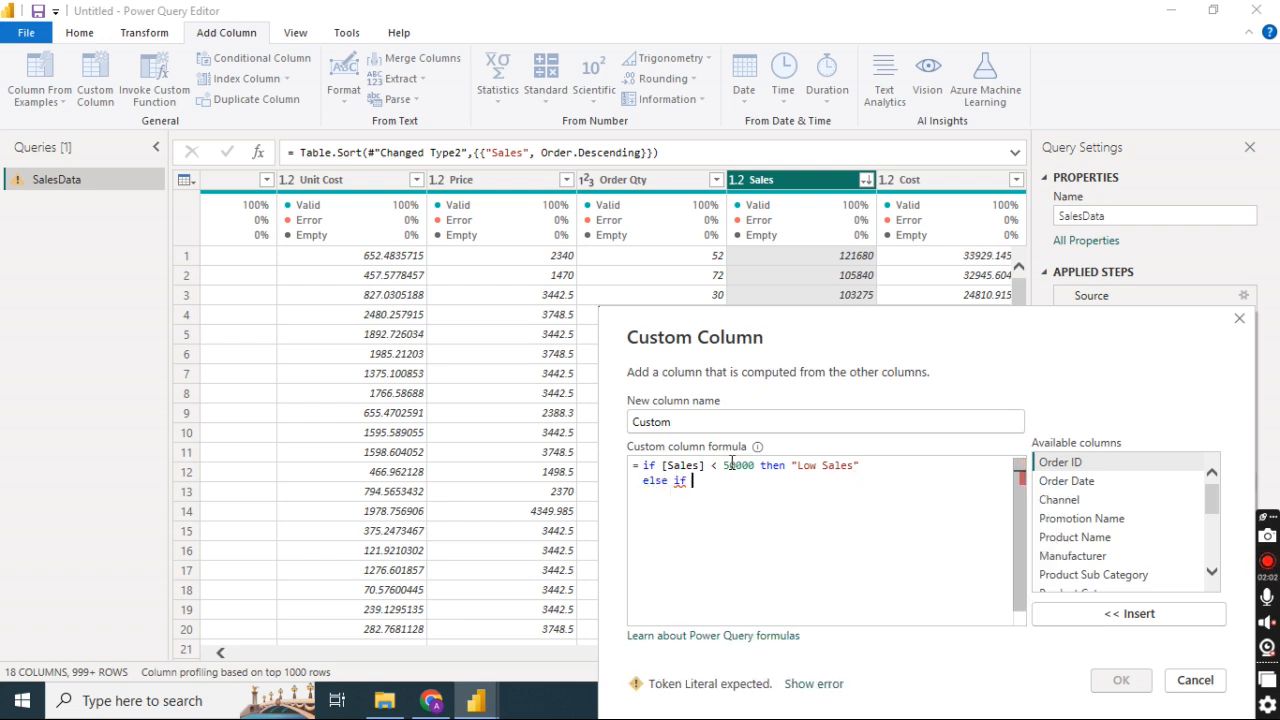
{"action": "type", "text": "sales"}
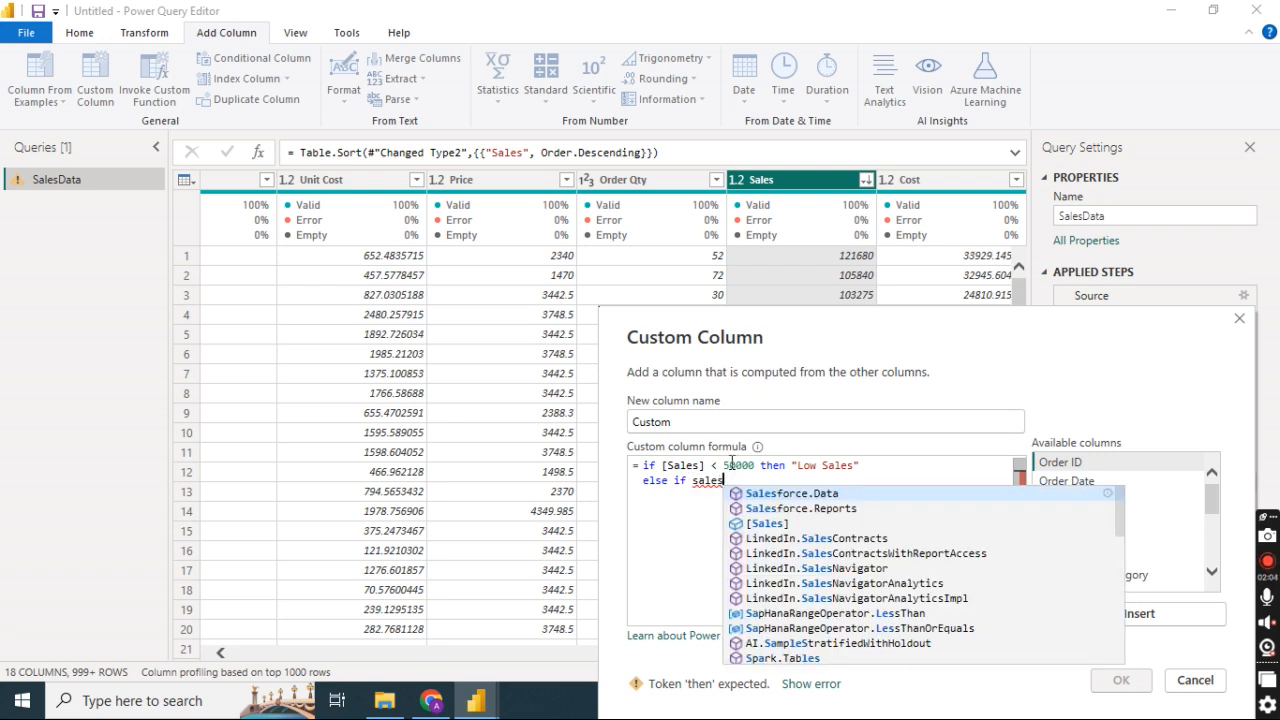
{"action": "key", "text": "Down"}
{"action": "key", "text": "Down"}
{"action": "key", "text": "Tab"}
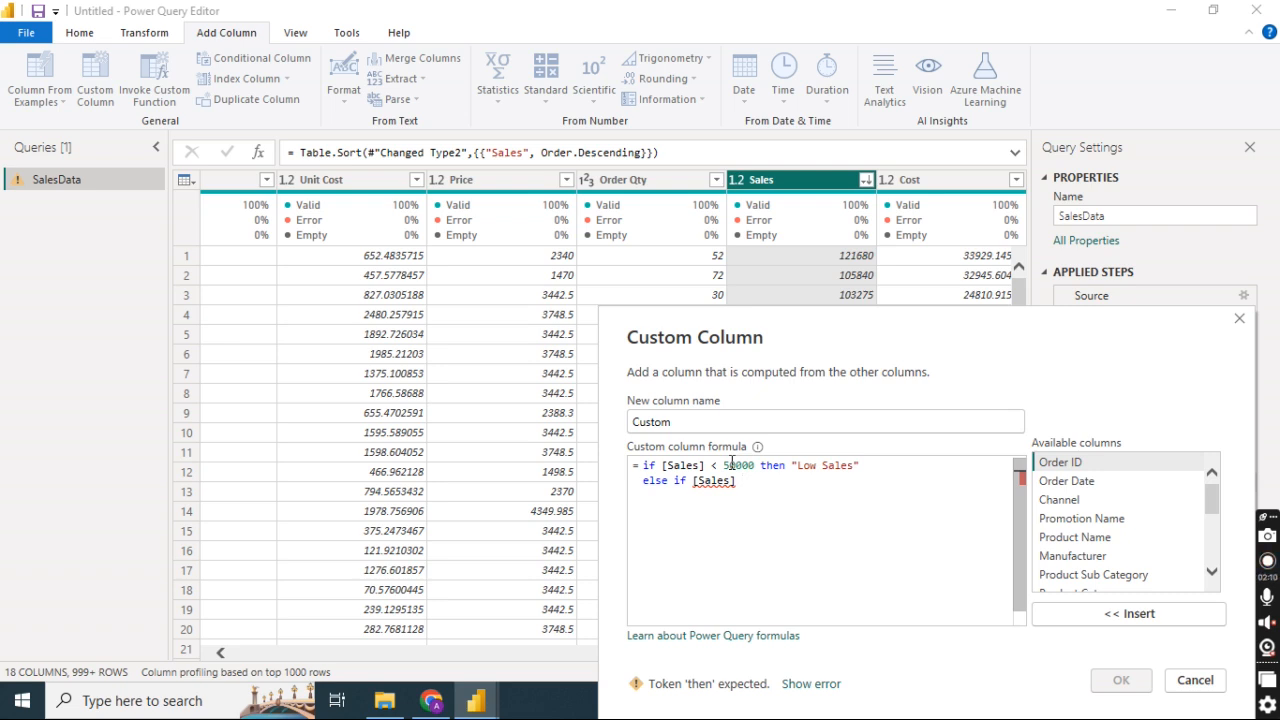
{"action": "type", "text": "<"}
{"action": "key", "text": "BackSpace"}
{"action": "type", "text": "<="}
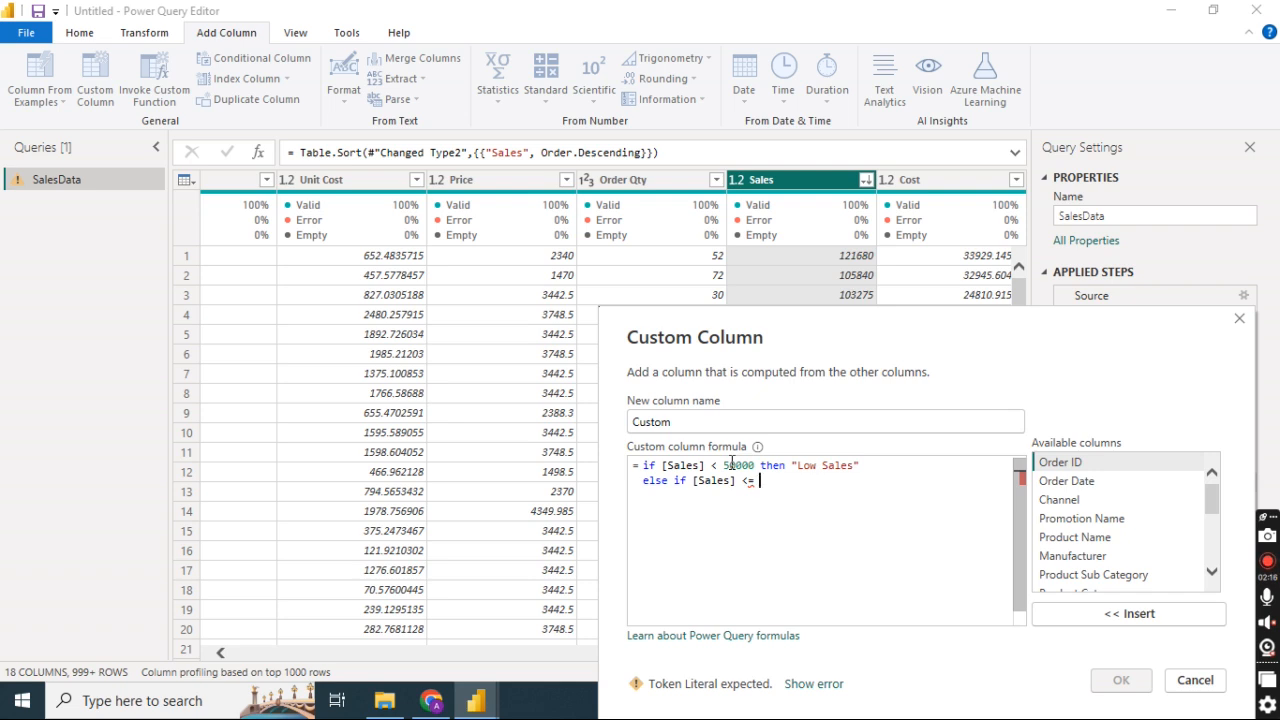
{"action": "type", "text": " 100"}
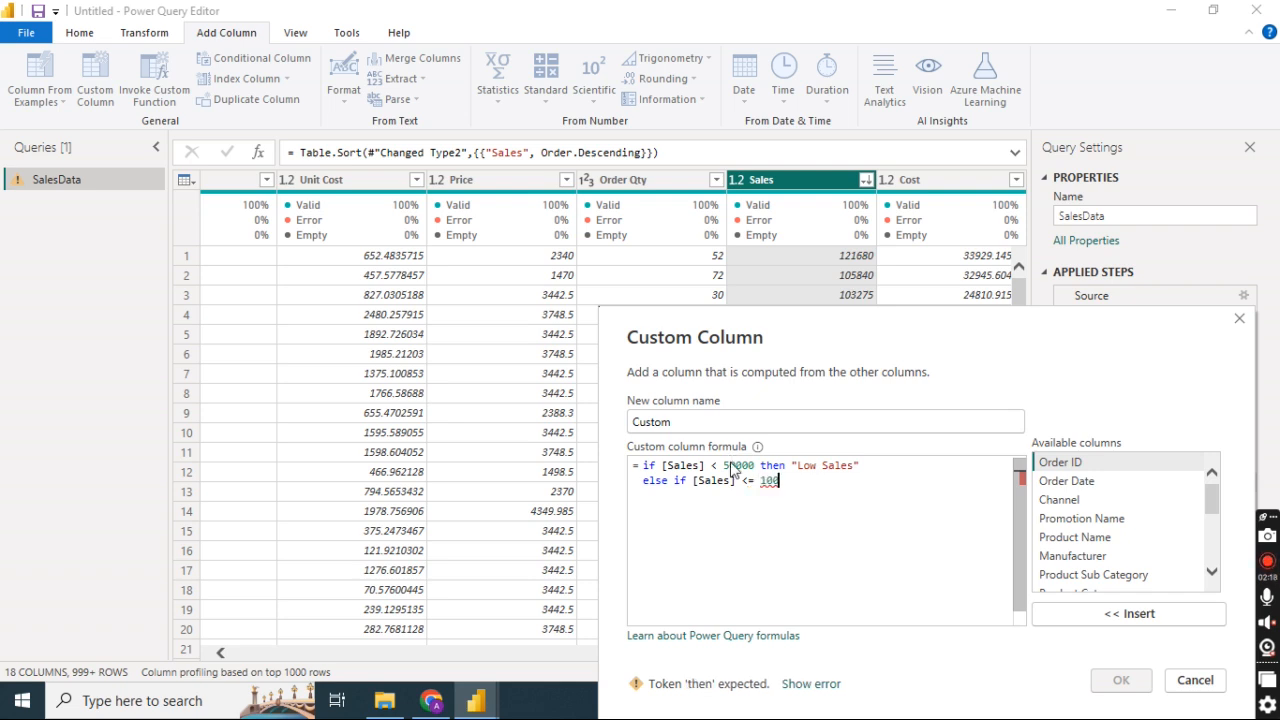
{"action": "type", "text": "000 then \""}
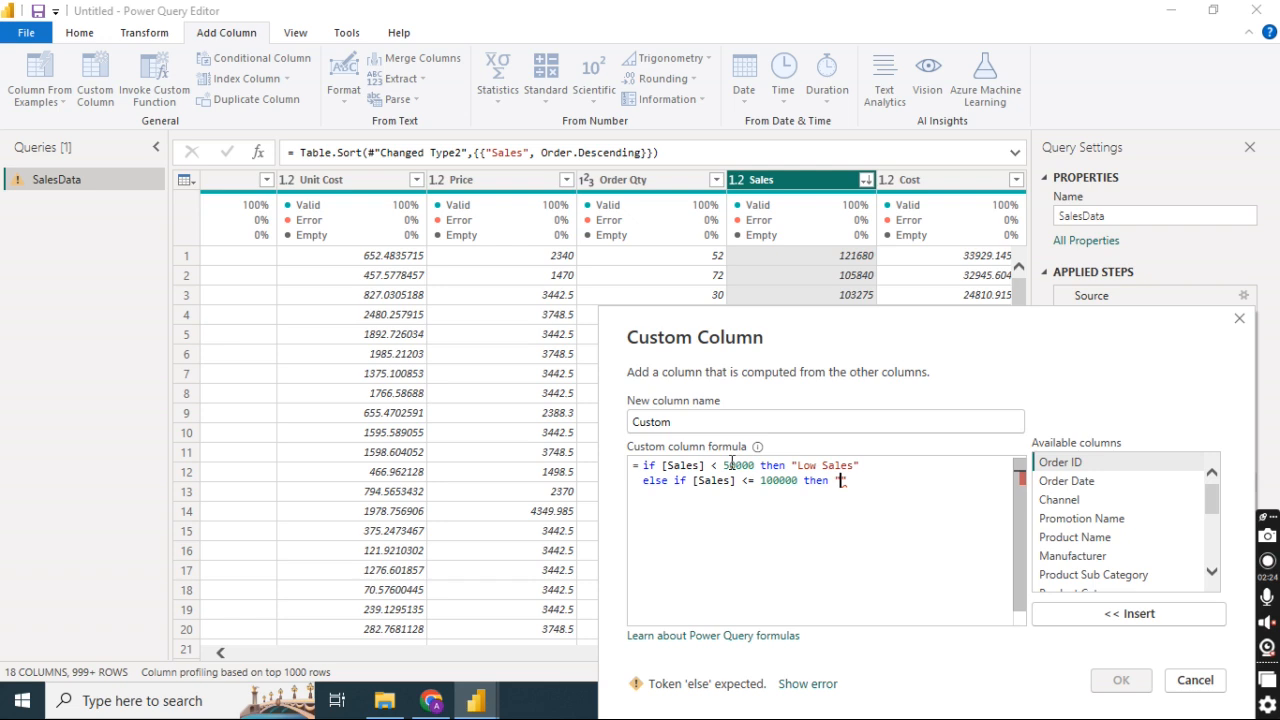
Enter "Normal Sales" as the output of the second condition.
{"action": "type", "text": "Med"}
{"action": "key", "text": "BackSpace"}
{"action": "key", "text": "BackSpace"}
{"action": "key", "text": "BackSpace"}
{"action": "type", "text": "M"}
{"action": "type", "text": "ormal "}
{"action": "type", "text": "Sl"}
{"action": "type", "text": "les"}
{"action": "type", "text": "\""}
{"action": "key", "text": "Return"}
Finish the formula with else "High Sales" and create the custom column.
{"action": "type", "text": "else "}
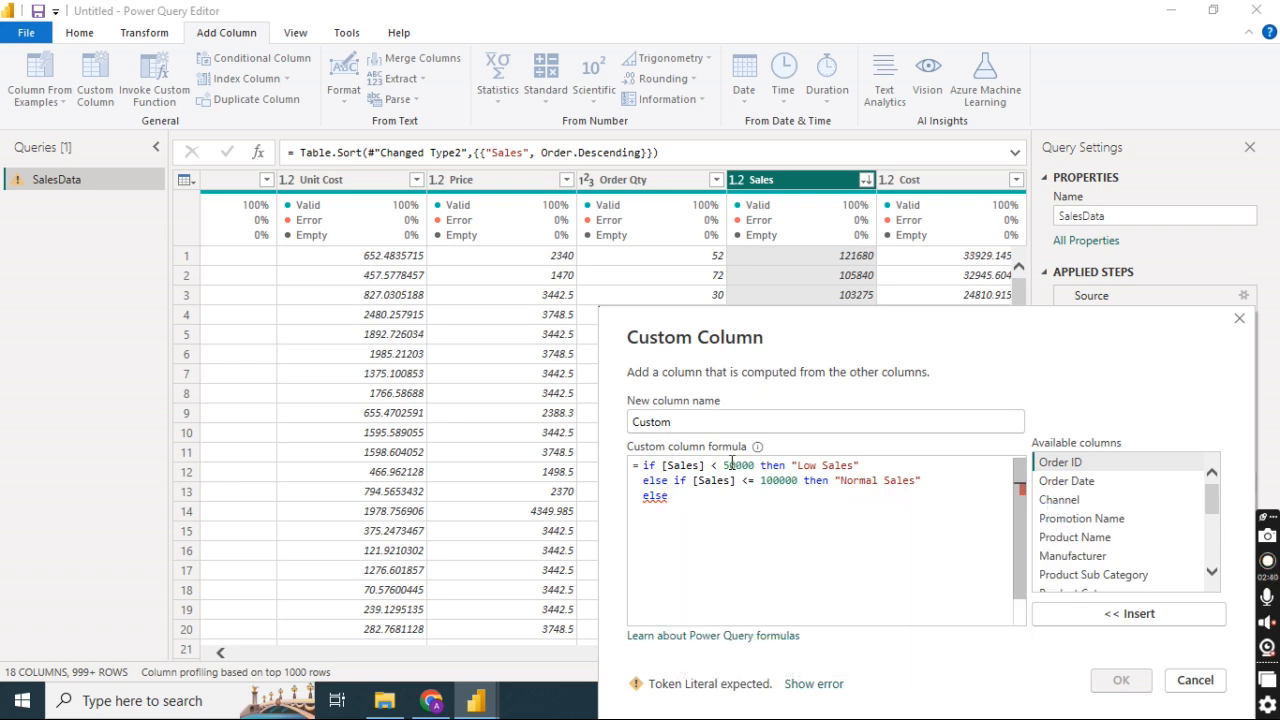
{"action": "type", "text": "\"\""}
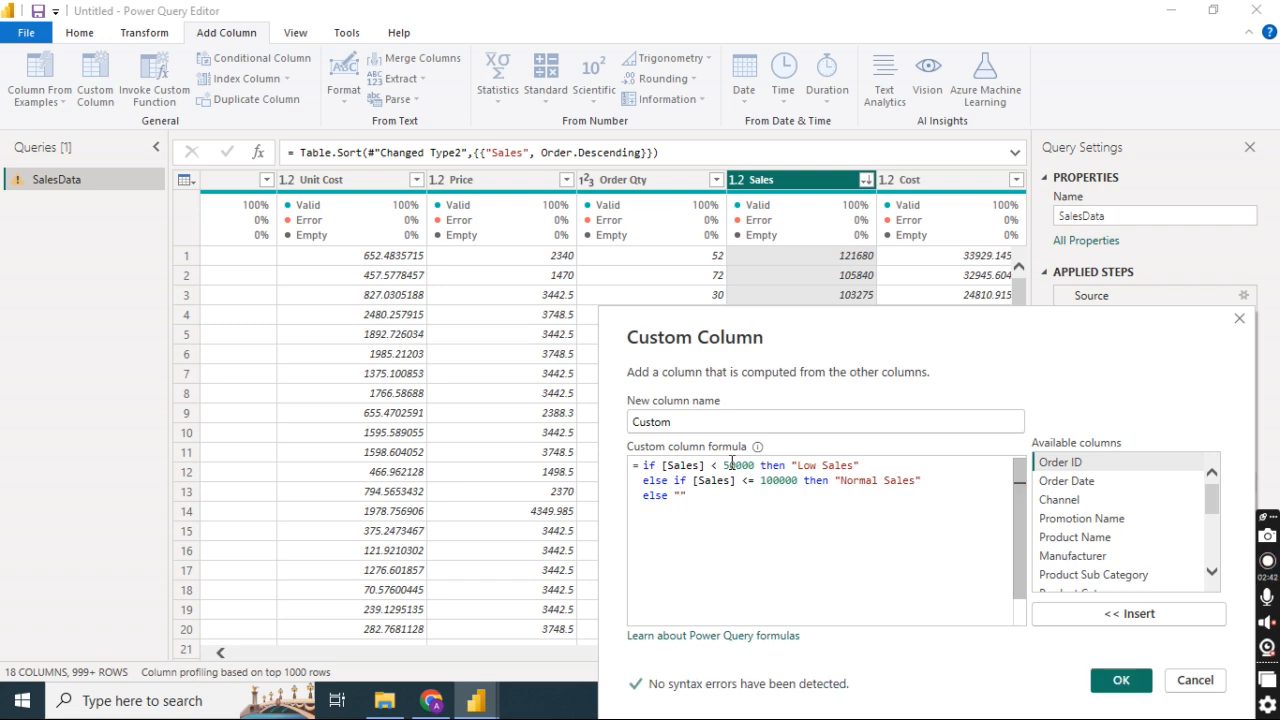
{"action": "type", "text": "High Sales"}
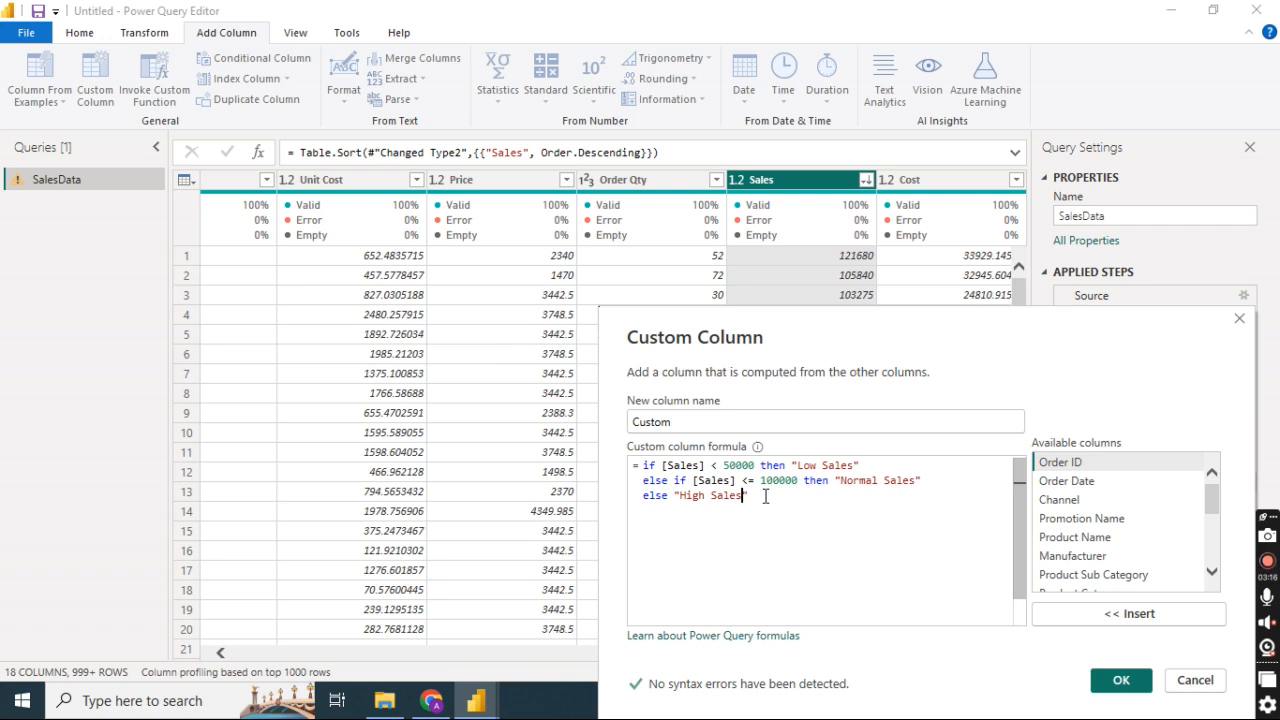
{"action": "left_click", "coordinate": [1121, 680]}
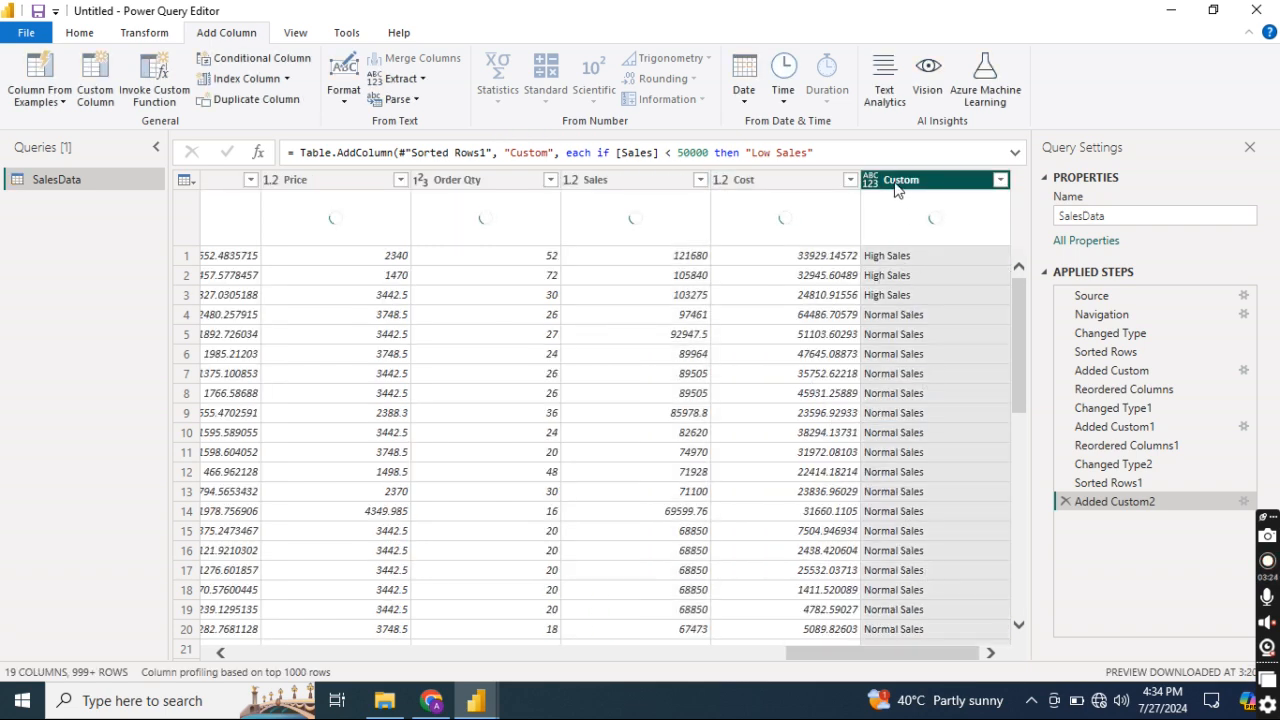
Sort the table by the Sales column in descending order.
{"action": "left_click", "coordinate": [672, 180]}
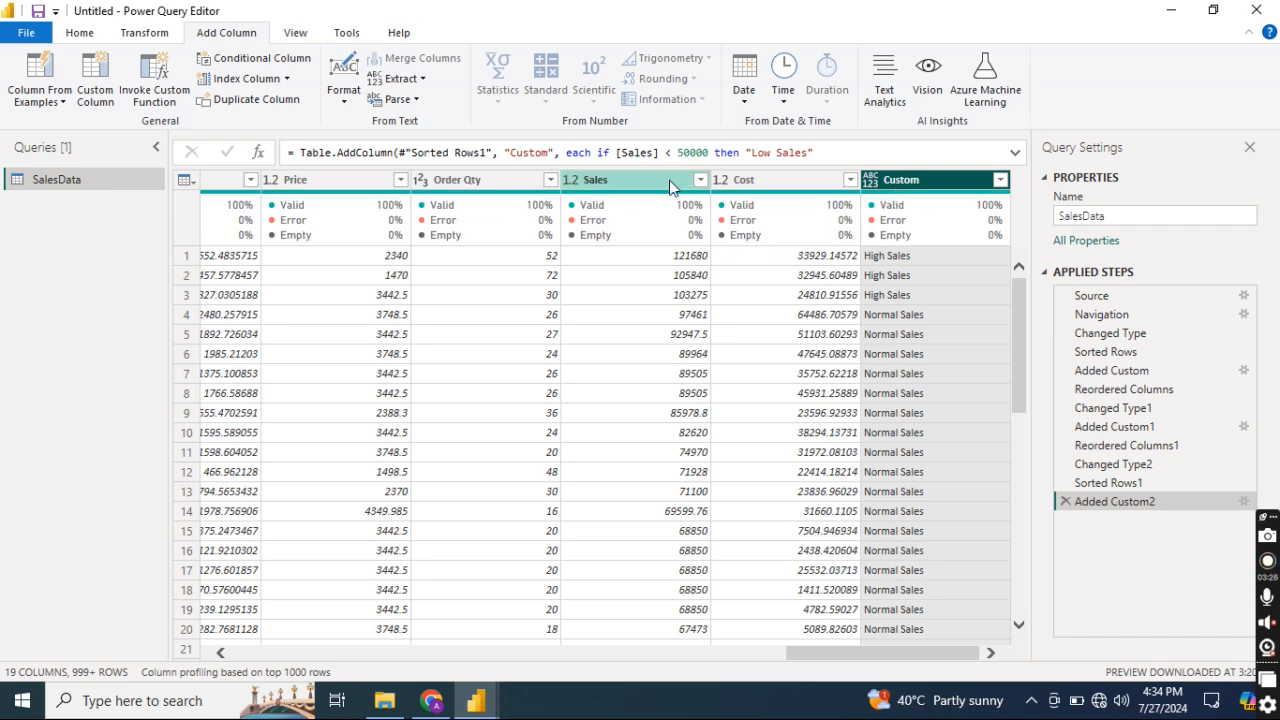
{"action": "left_click", "coordinate": [86, 33]}
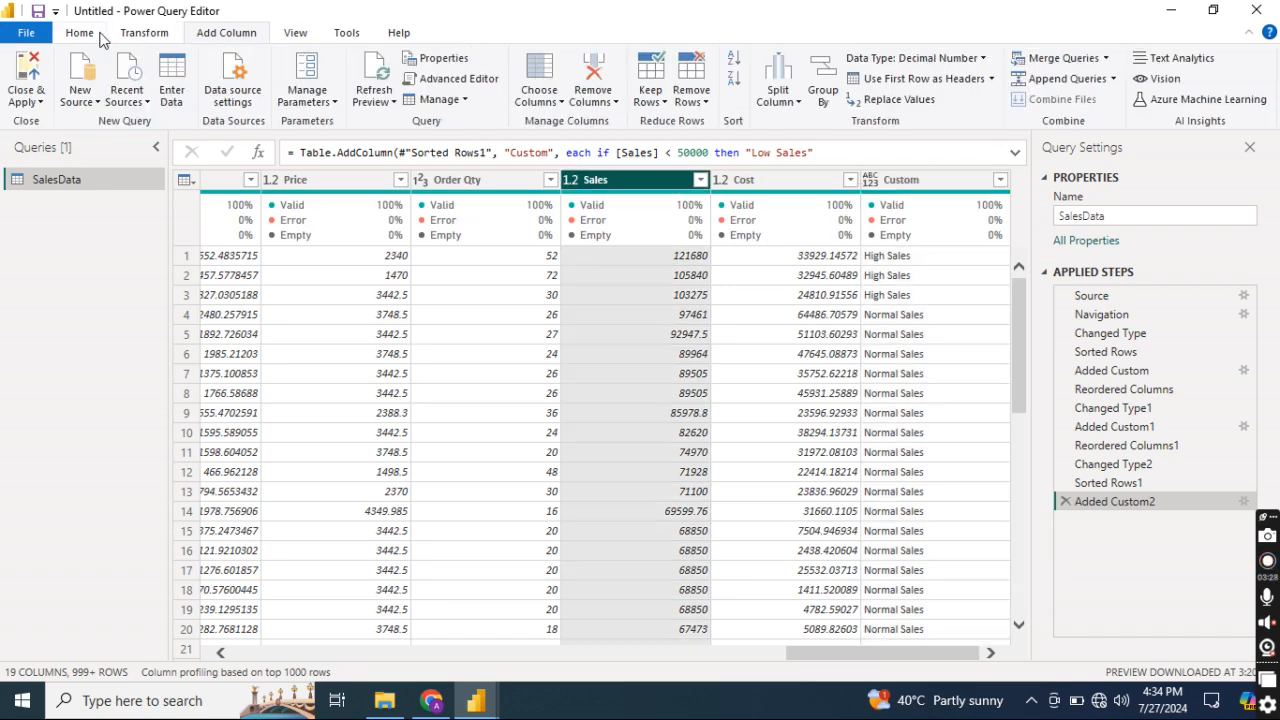
{"action": "left_click", "coordinate": [733, 80]}
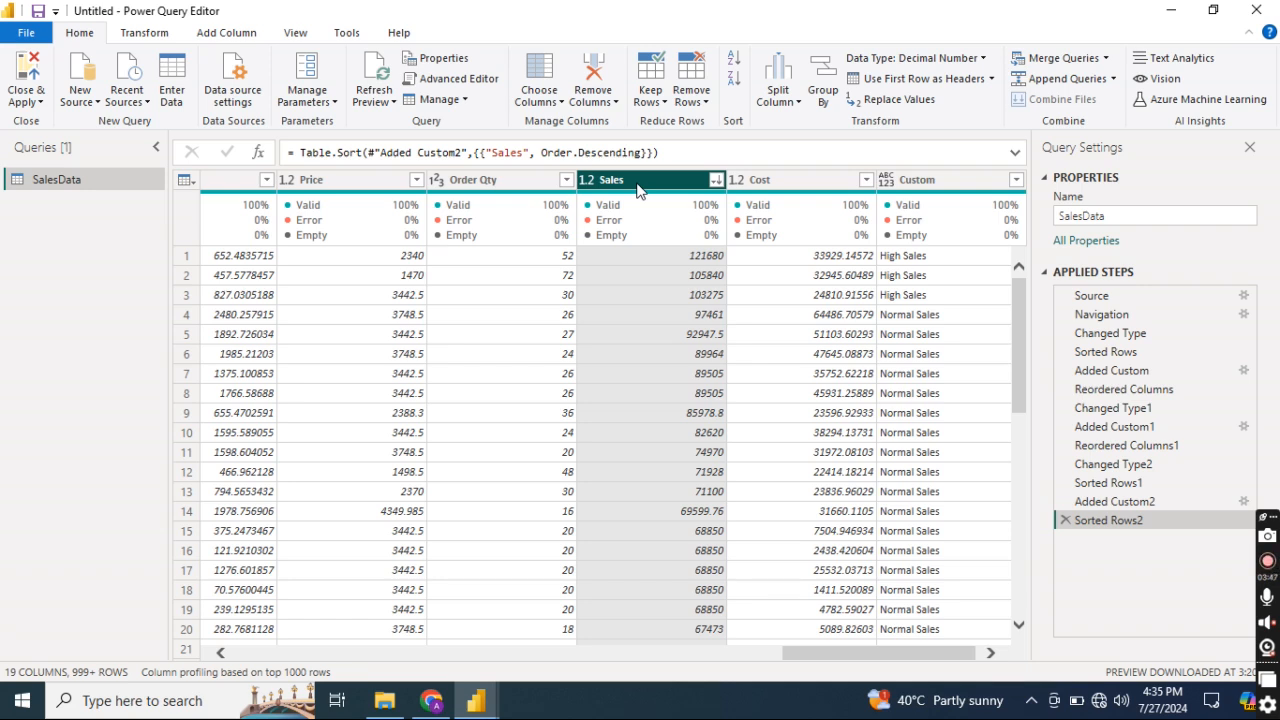
Sort Sales ascending to check the categories of the lowest sales, and return to descending order.
{"action": "left_click", "coordinate": [736, 58]}
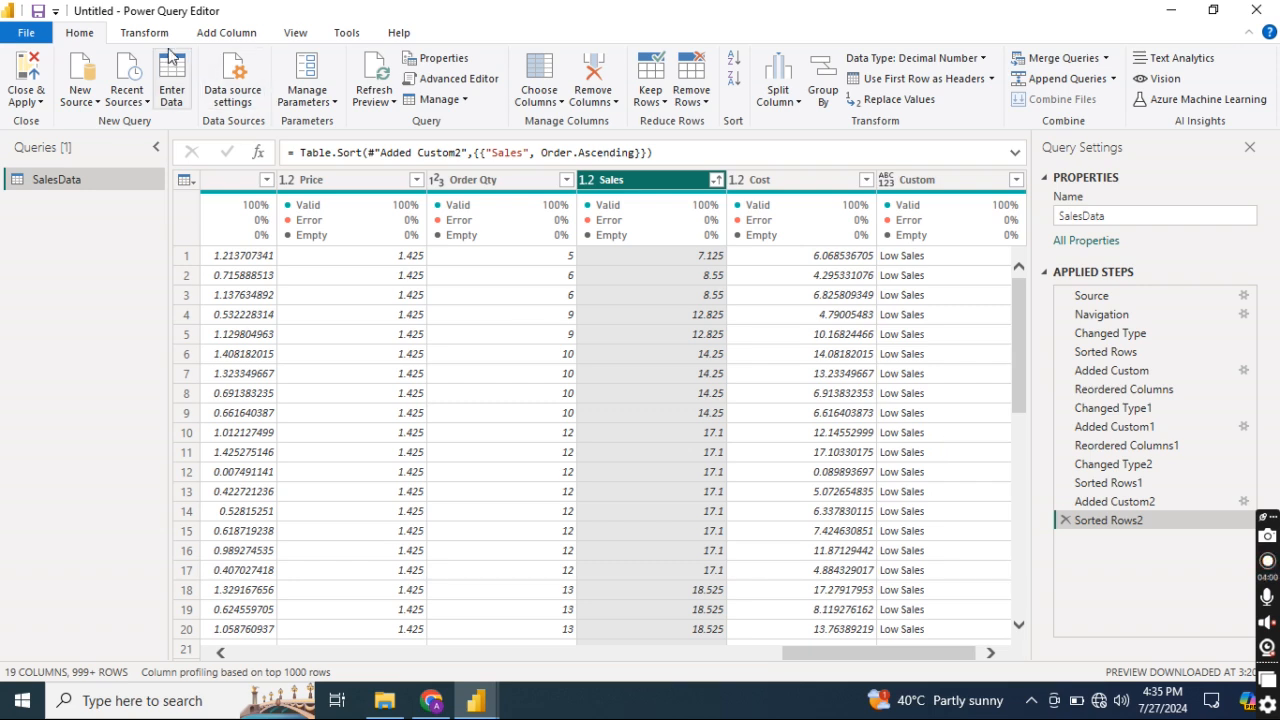
{"action": "left_click", "coordinate": [140, 32]}
{"action": "left_click", "coordinate": [208, 35]}
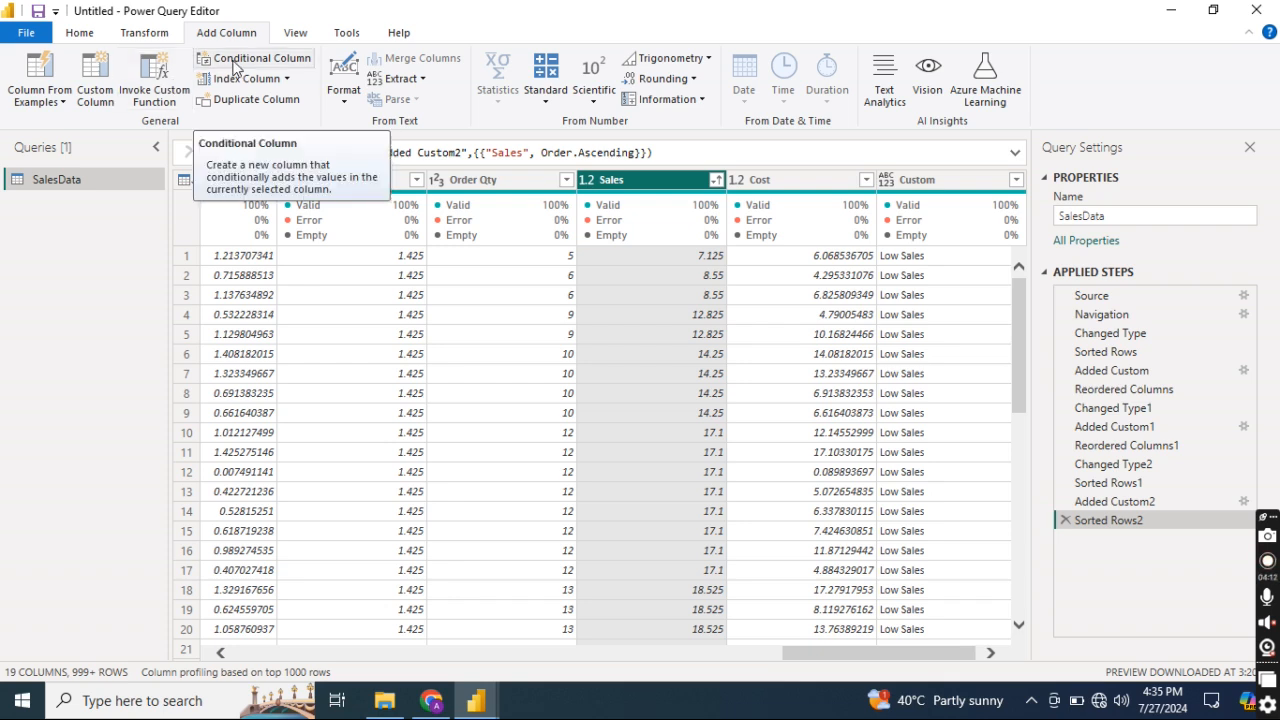
{"action": "left_click", "coordinate": [100, 35]}
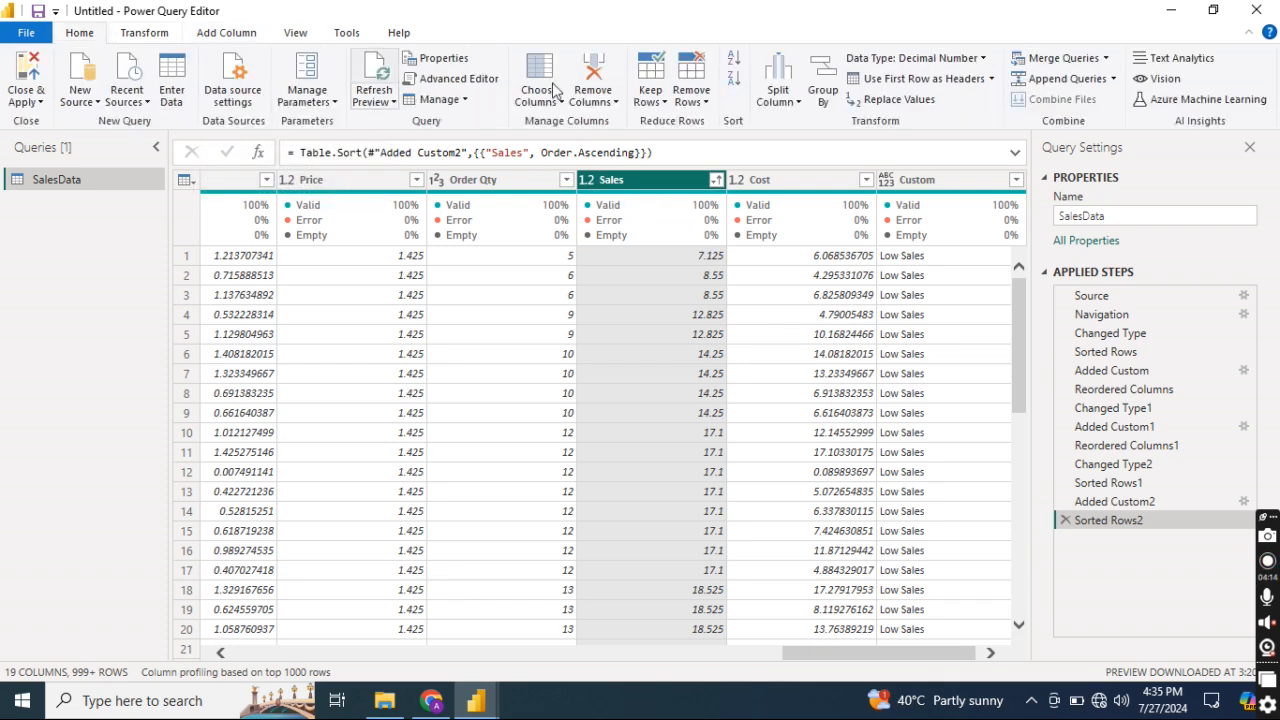
{"action": "left_click", "coordinate": [738, 80]}
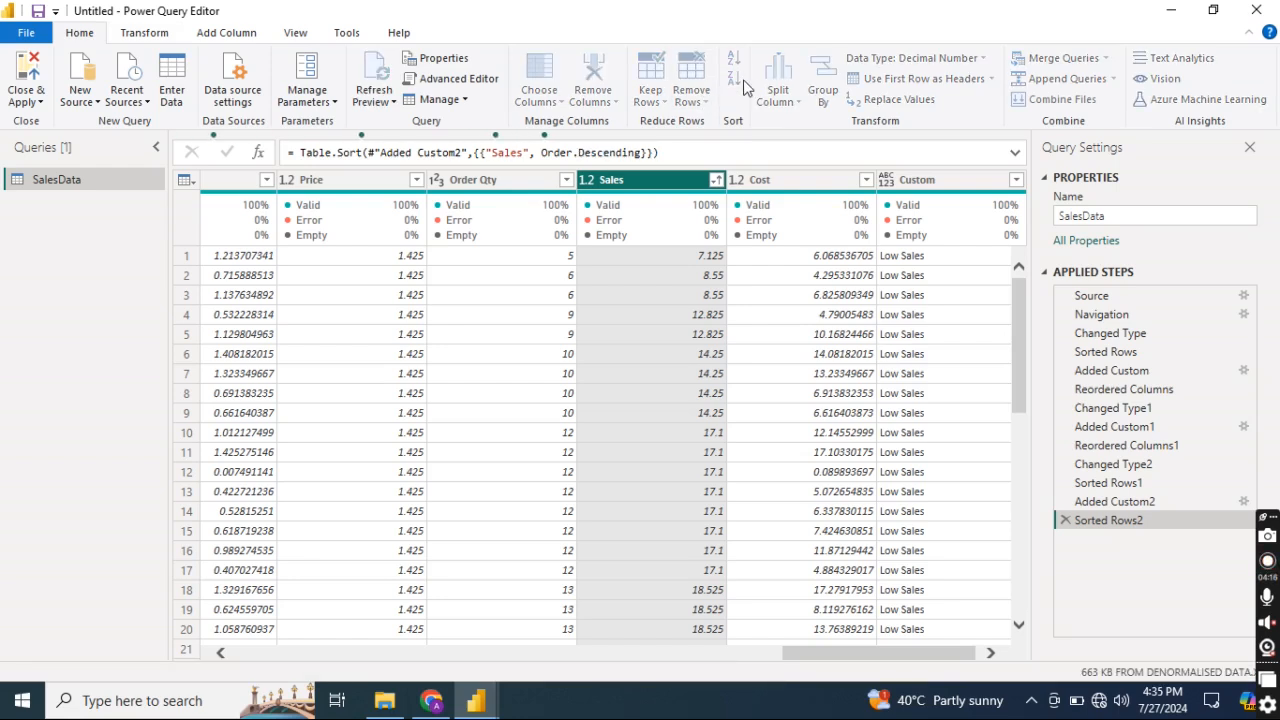
Start a conditional column whose first condition tests whether Sales is less than 50000.
{"action": "left_click", "coordinate": [250, 34]}
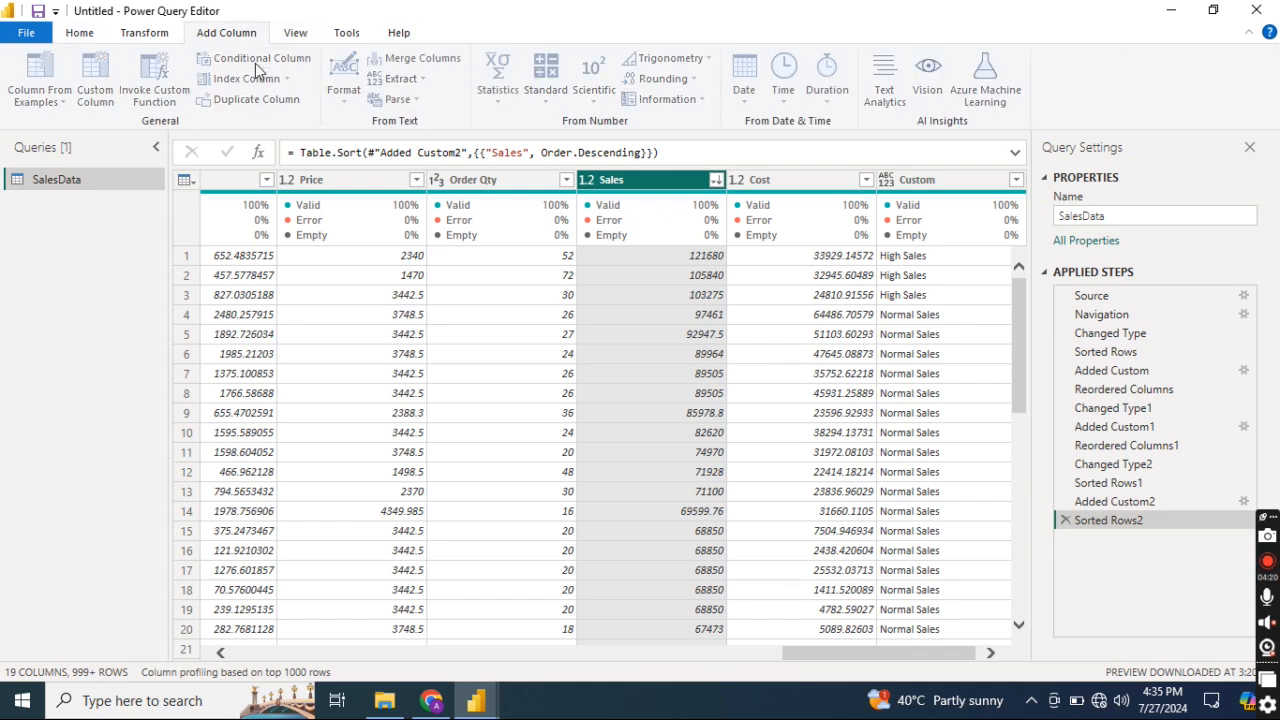
{"action": "left_click", "coordinate": [258, 70]}
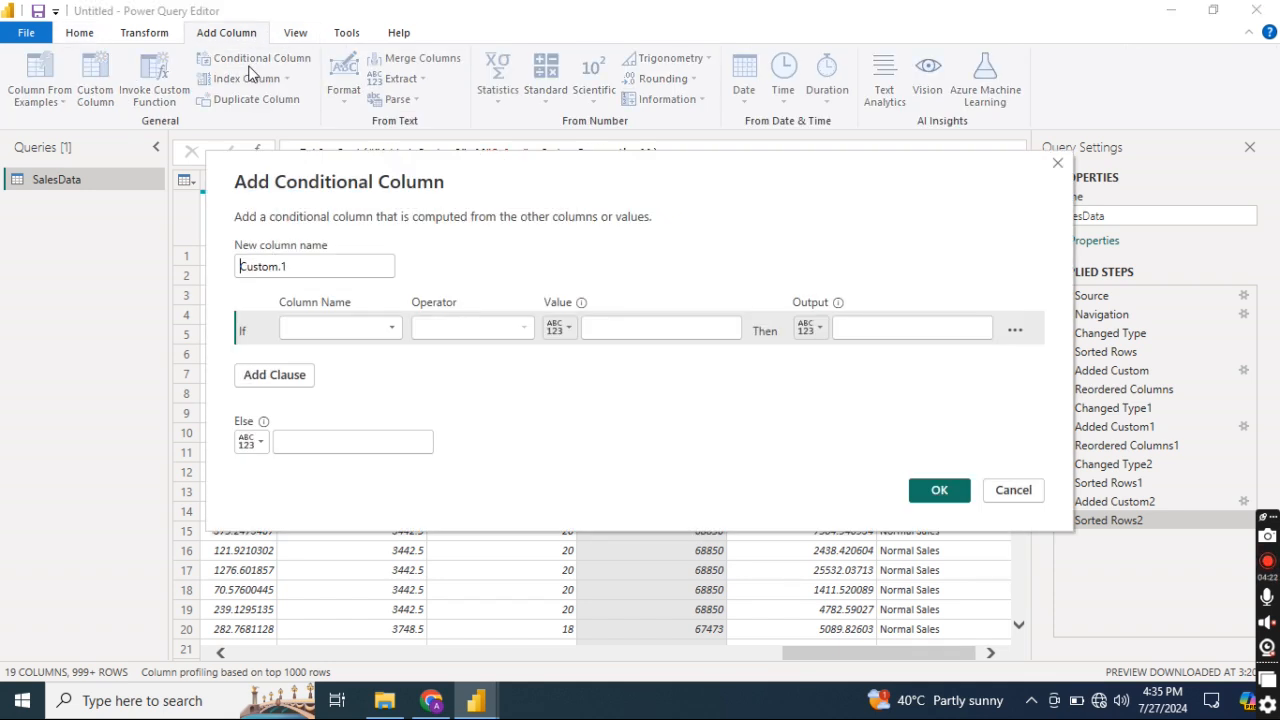
{"action": "left_click", "coordinate": [388, 330]}
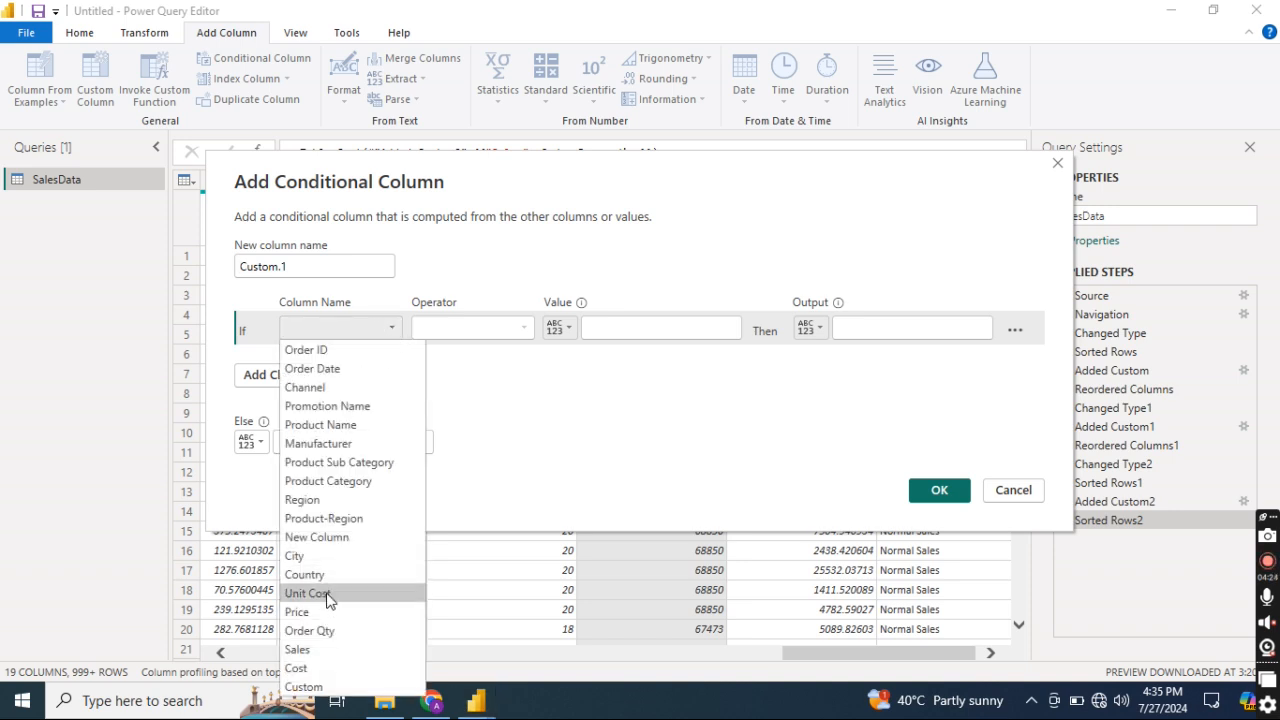
{"action": "left_click", "coordinate": [300, 649]}
{"action": "left_click", "coordinate": [526, 333]}
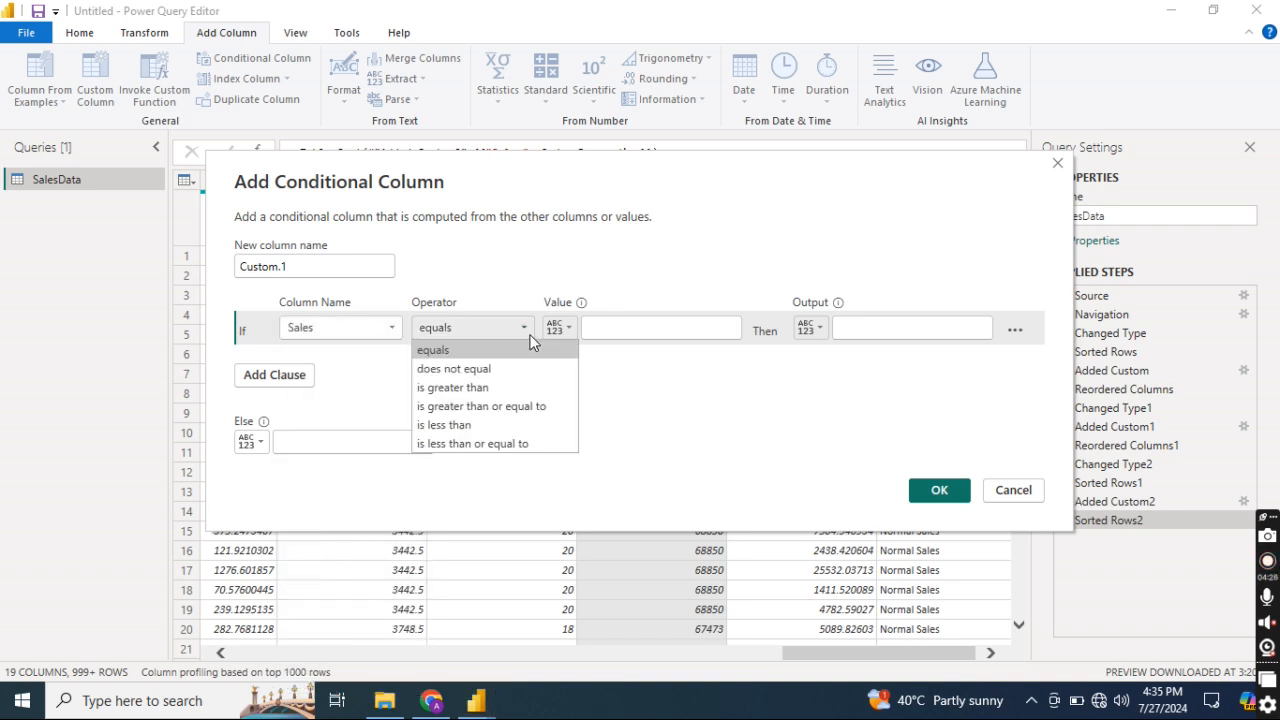
{"action": "left_click", "coordinate": [472, 423]}
{"action": "left_click", "coordinate": [609, 331]}
{"action": "type", "text": "50000"}
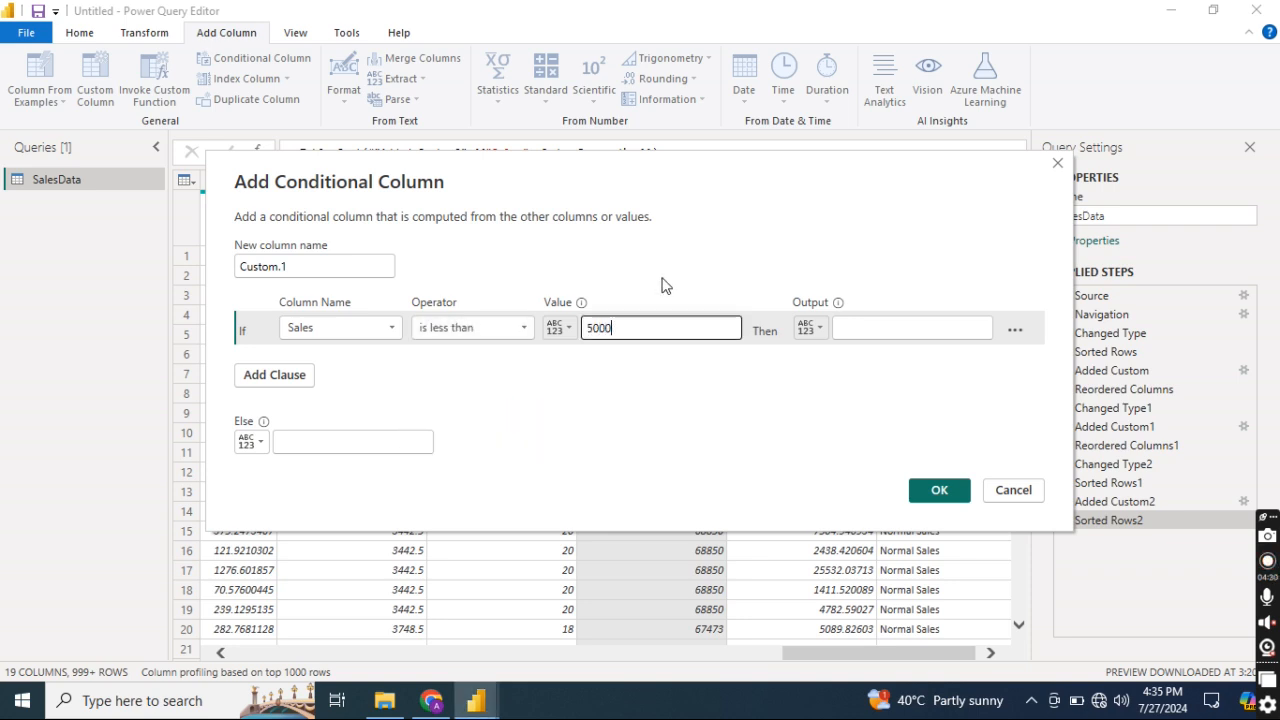
Enter "Low Sales" as the output of the first condition.
{"action": "left_click", "coordinate": [870, 329]}
{"action": "type", "text": "N"}
{"action": "key", "text": "BackSpace"}
{"action": "type", "text": "Ho"}
{"action": "key", "text": "BackSpace"}
{"action": "key", "text": "BackSpace"}
{"action": "type", "text": "Low "}
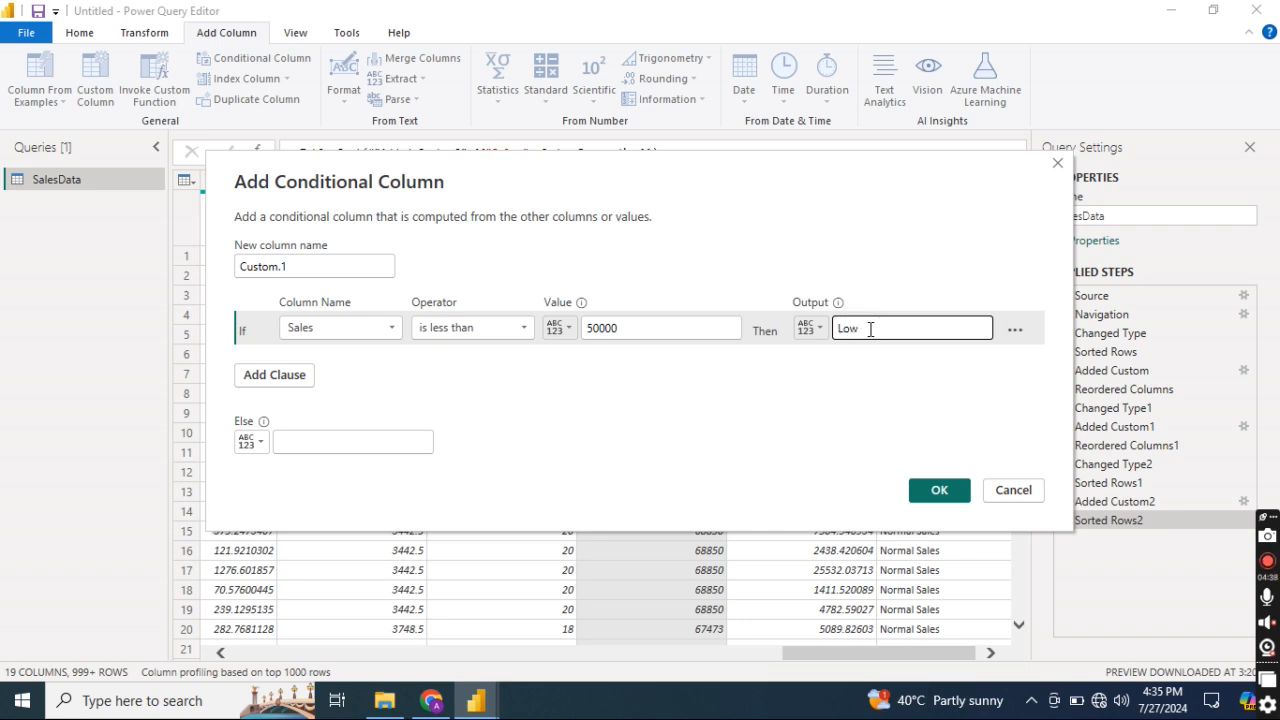
{"action": "type", "text": "Sales"}
Add an else-if clause that outputs "Normal Sales" when Sales is less than or equal to 100000.
{"action": "left_click", "coordinate": [274, 374]}
{"action": "left_click", "coordinate": [326, 364]}
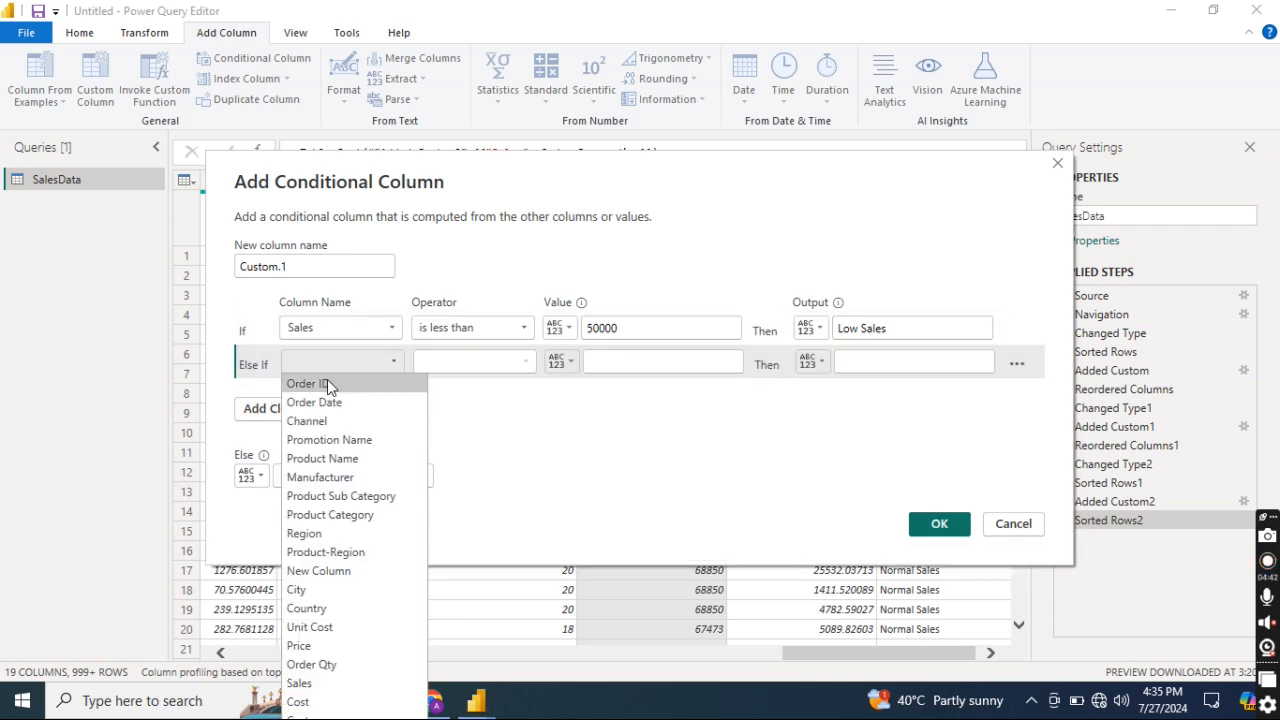
{"action": "left_click", "coordinate": [330, 682]}
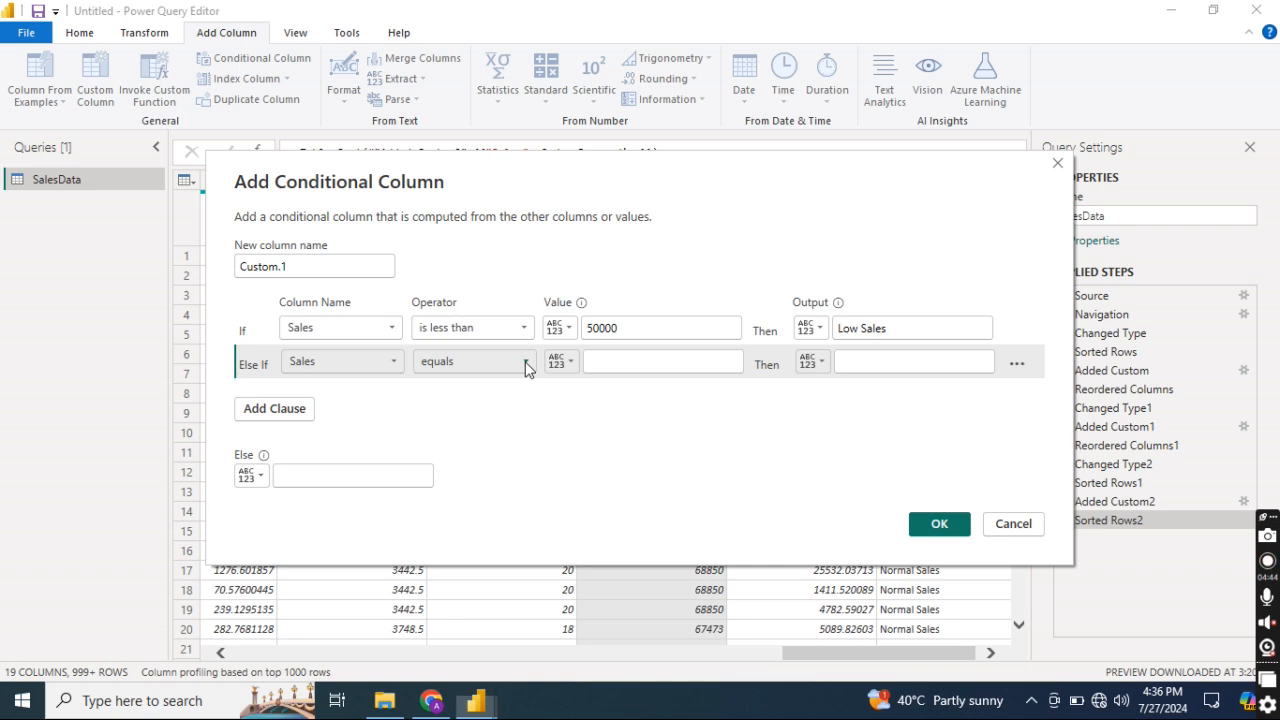
{"action": "left_click", "coordinate": [525, 364]}
{"action": "left_click", "coordinate": [515, 477]}
{"action": "left_click", "coordinate": [606, 362]}
{"action": "type", "text": "100000"}
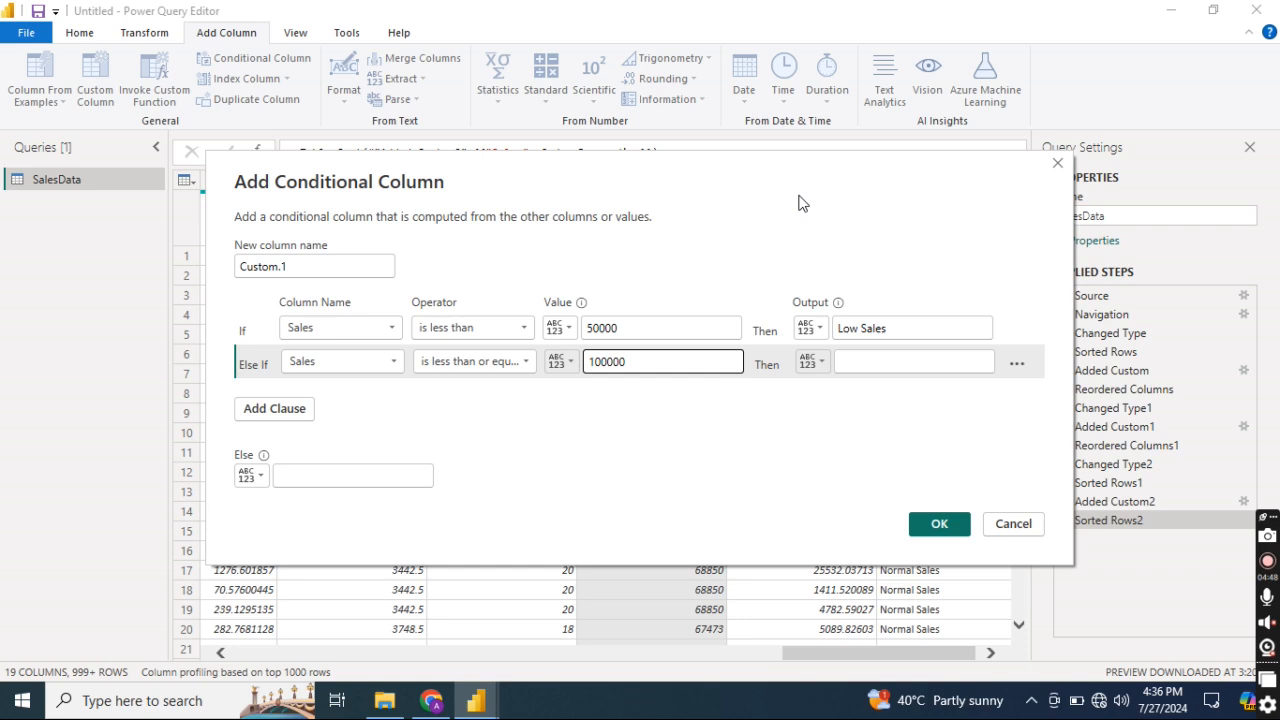
{"action": "left_click", "coordinate": [855, 364]}
{"action": "type", "text": "Normal Sales"}
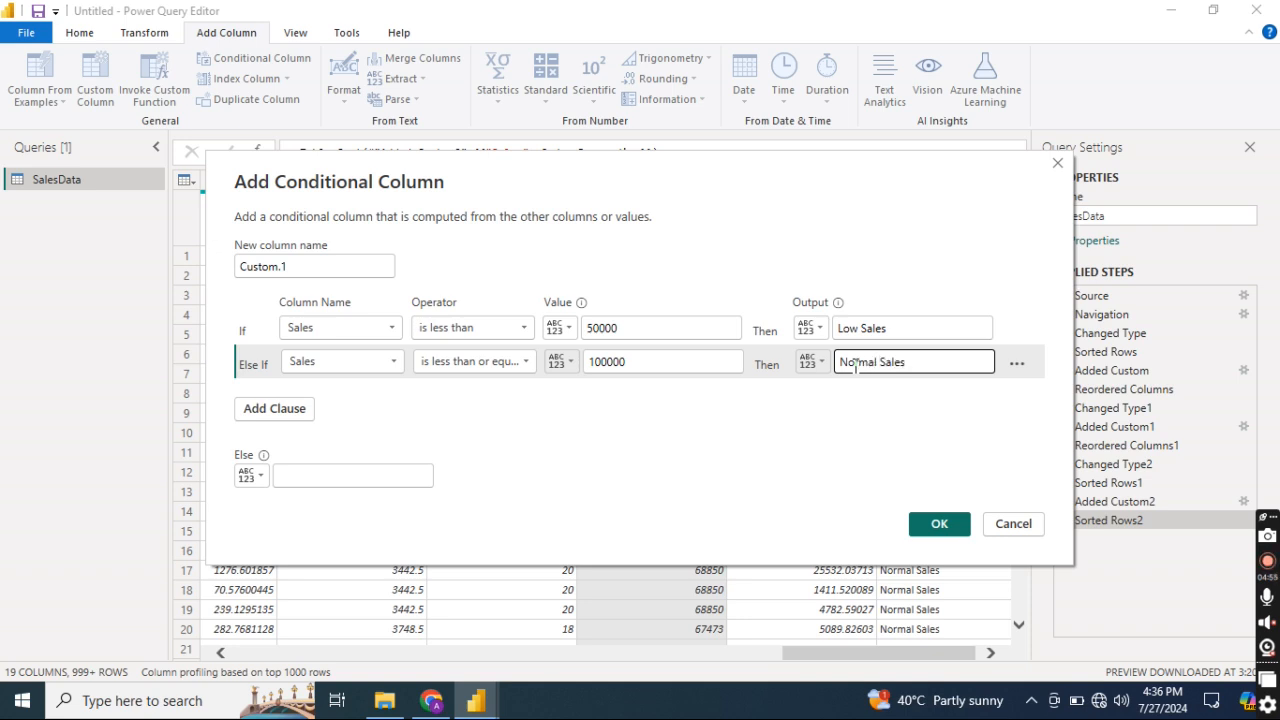
Set the else output to "High Sales" and create the conditional column.
{"action": "left_click", "coordinate": [354, 483]}
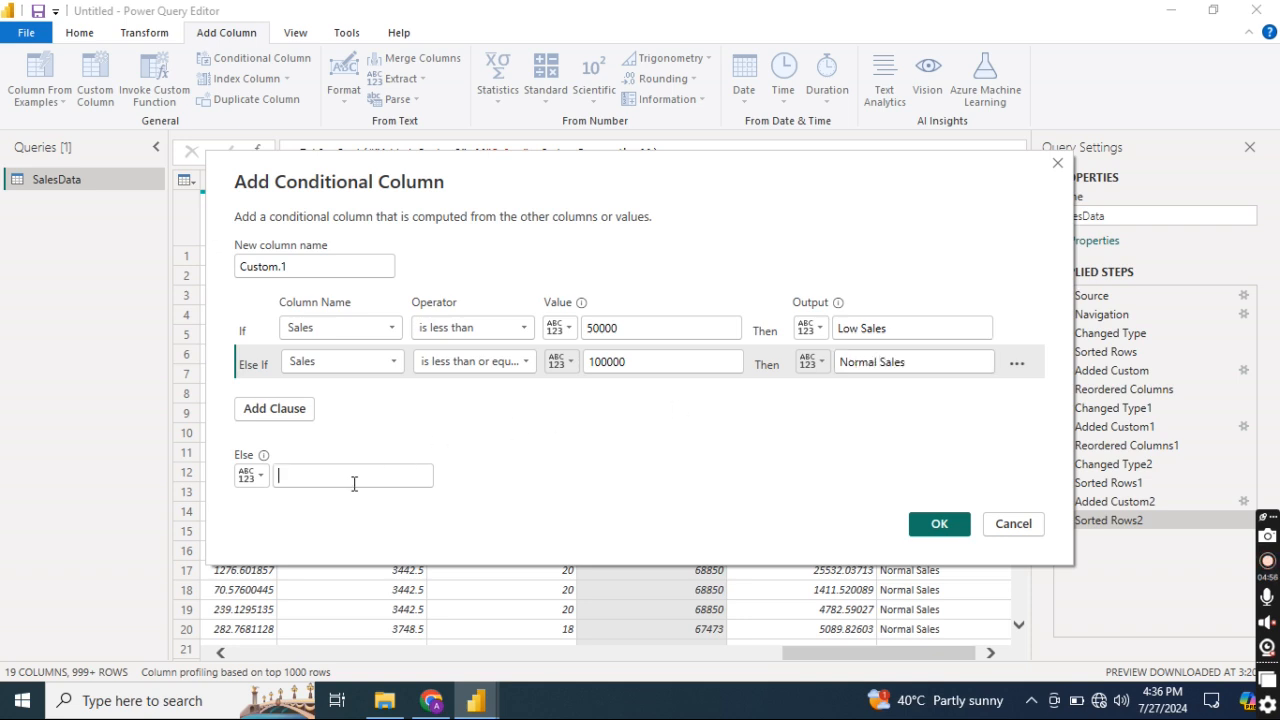
{"action": "type", "text": "High S"}
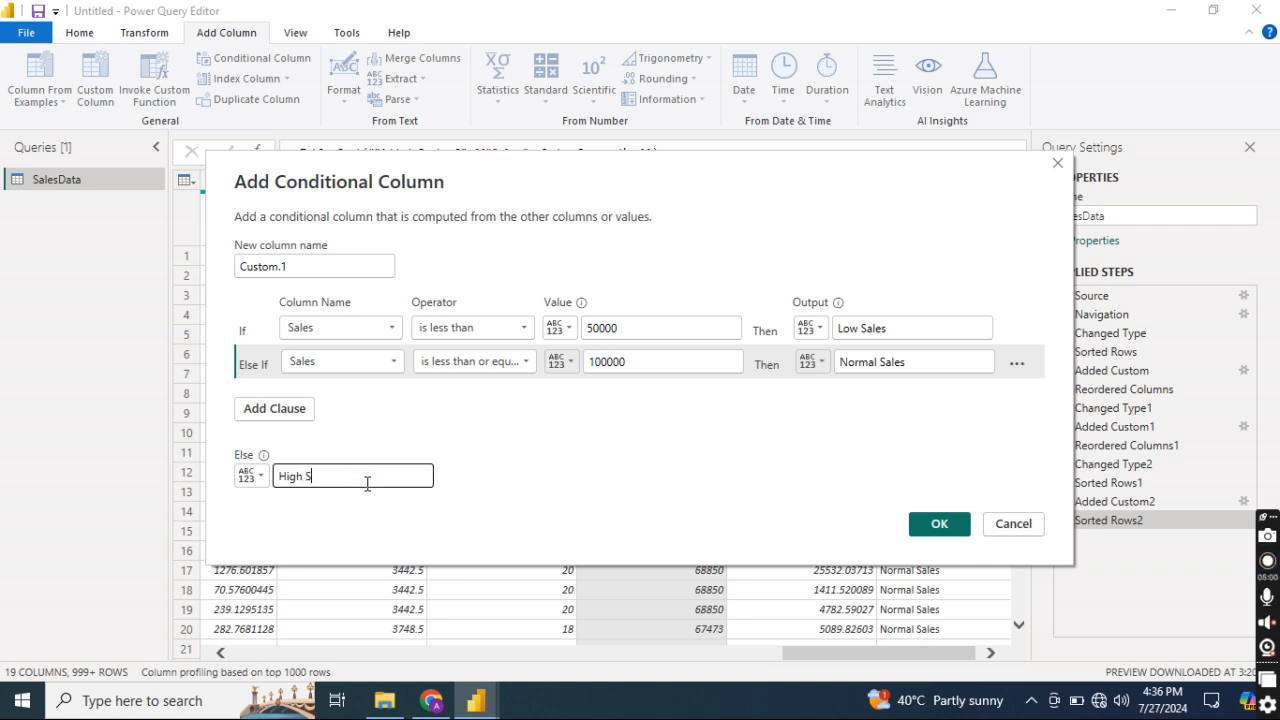
{"action": "type", "text": "ales"}
{"action": "left_click", "coordinate": [938, 523]}
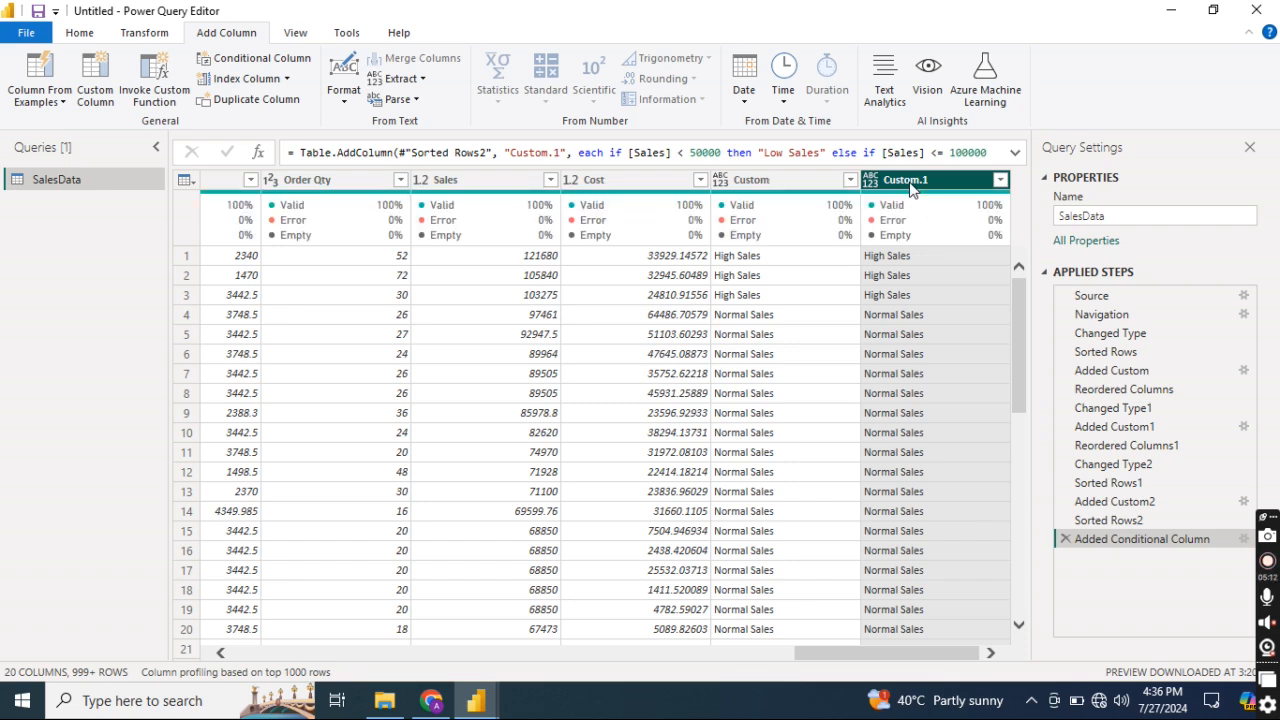
Compare the sales categories in the Custom column with those in the Custom.1 column.
{"action": "left_click", "coordinate": [775, 189]}
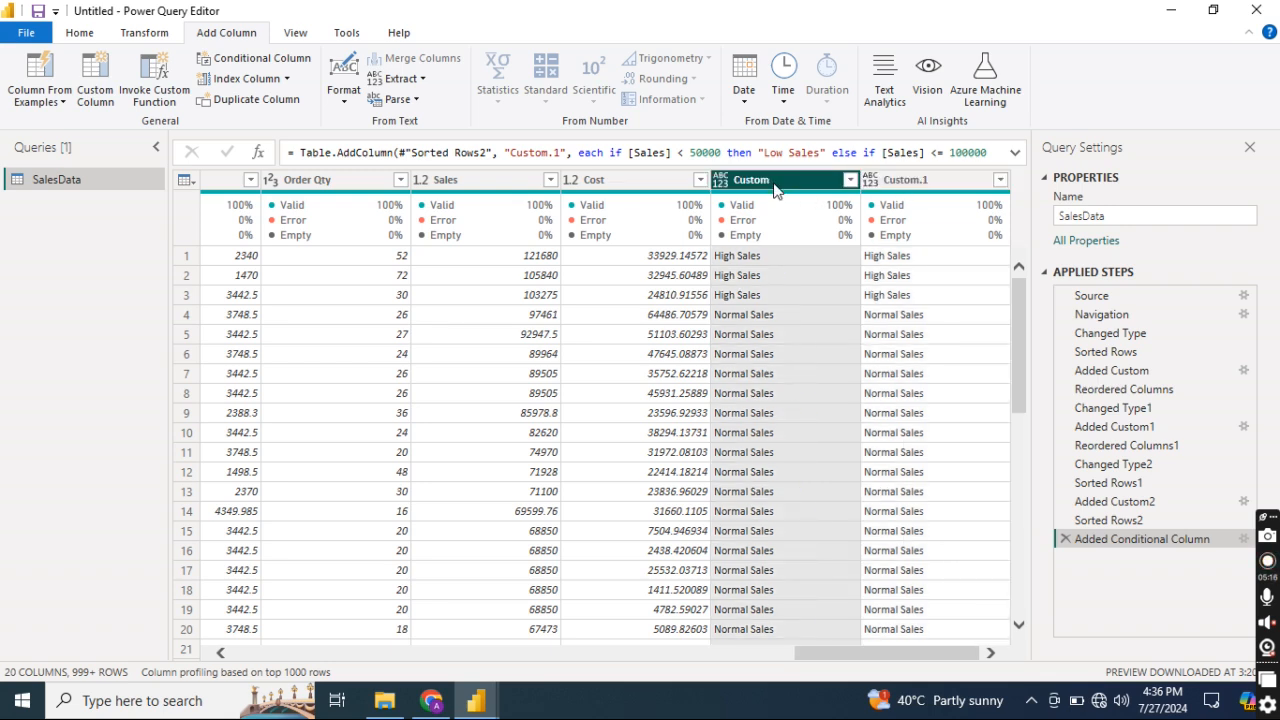
{"action": "left_click", "coordinate": [893, 188]}
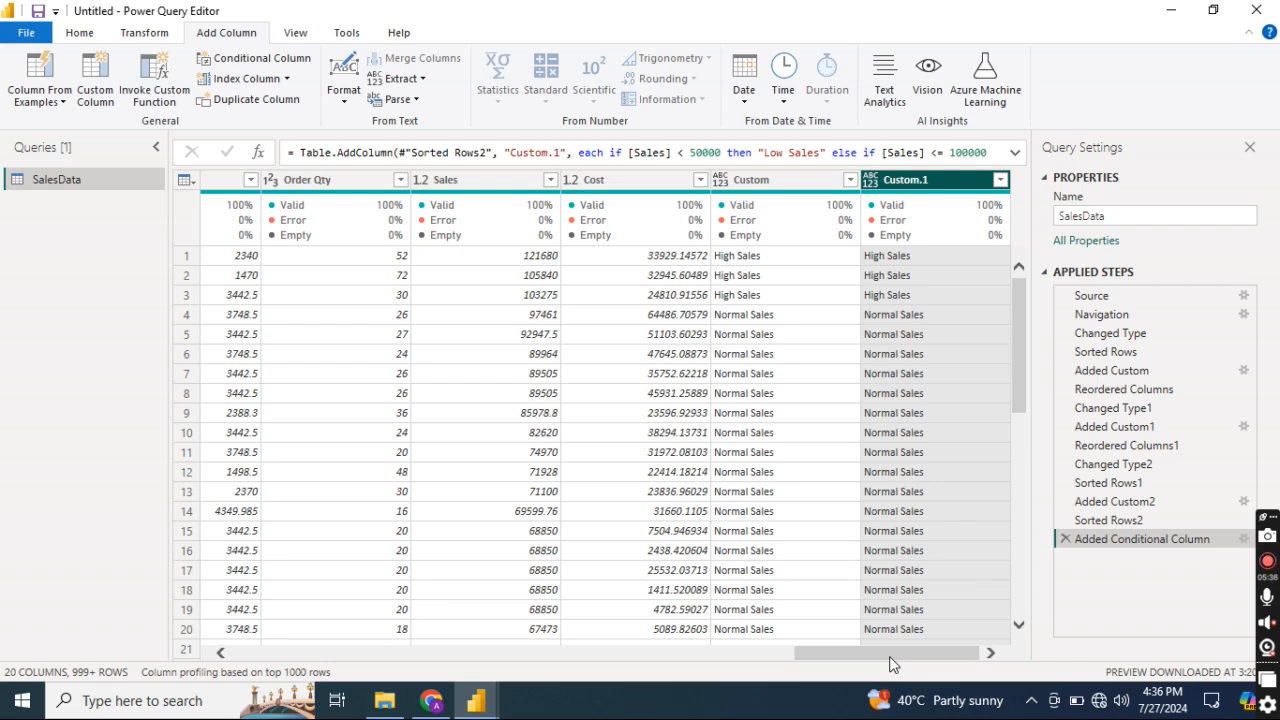
{"action": "mouse_move", "coordinate": [891, 658]}
{"action": "left_mouse_down"}
{"action": "mouse_move", "coordinate": [833, 658]}
{"action": "mouse_move", "coordinate": [910, 660]}
{"action": "left_mouse_up"}
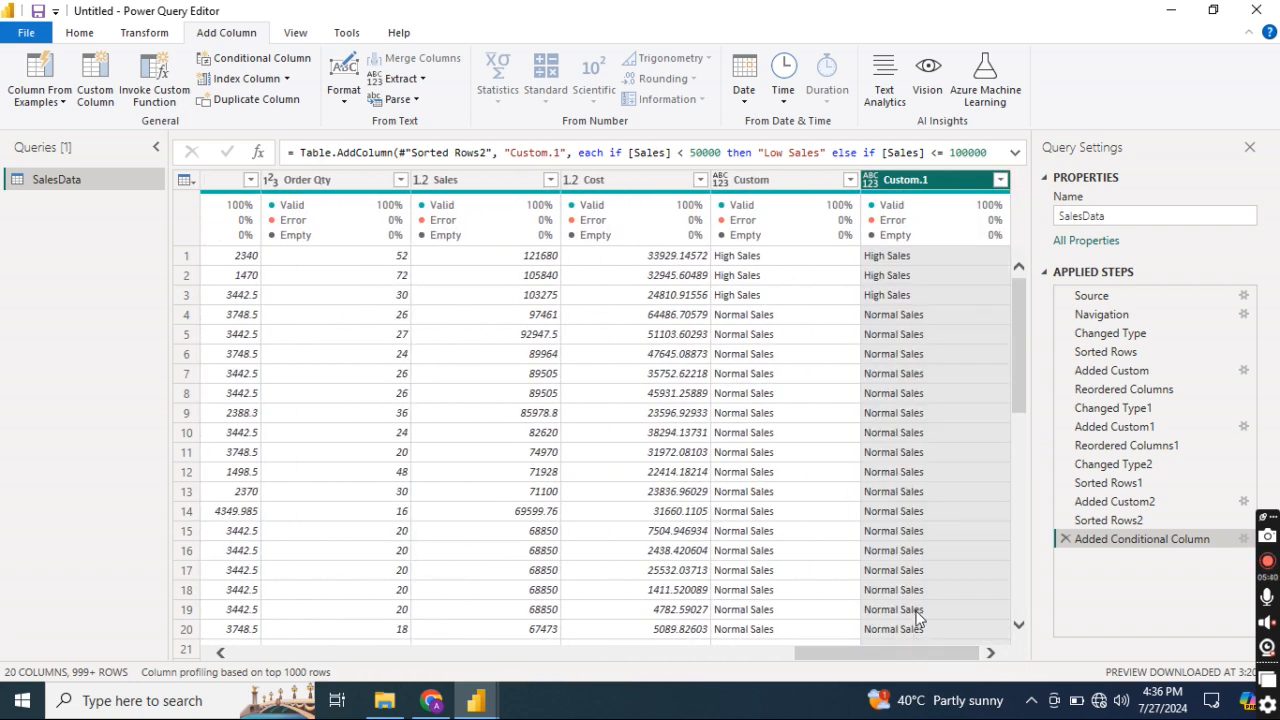